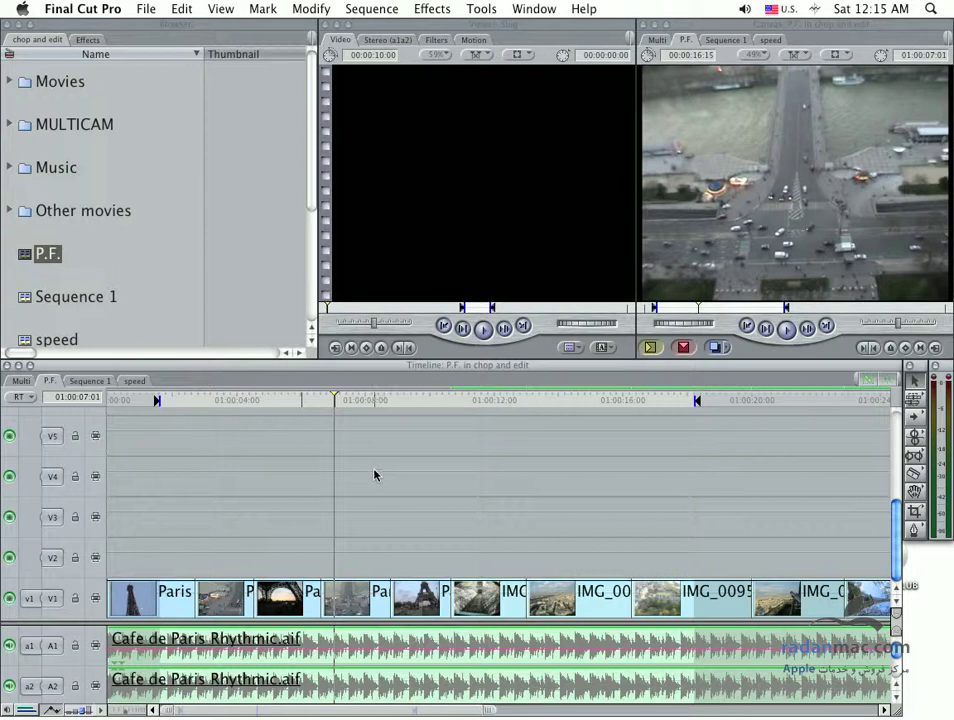
Step: Park the playhead on the Eiffel Tower shot at 01:00:09:17 and select the V1 clip there
{"action": "left_click", "coordinate": [421, 401]}
{"action": "left_click_drag", "start_coordinate": [423, 403], "coordinate": [420, 403]}
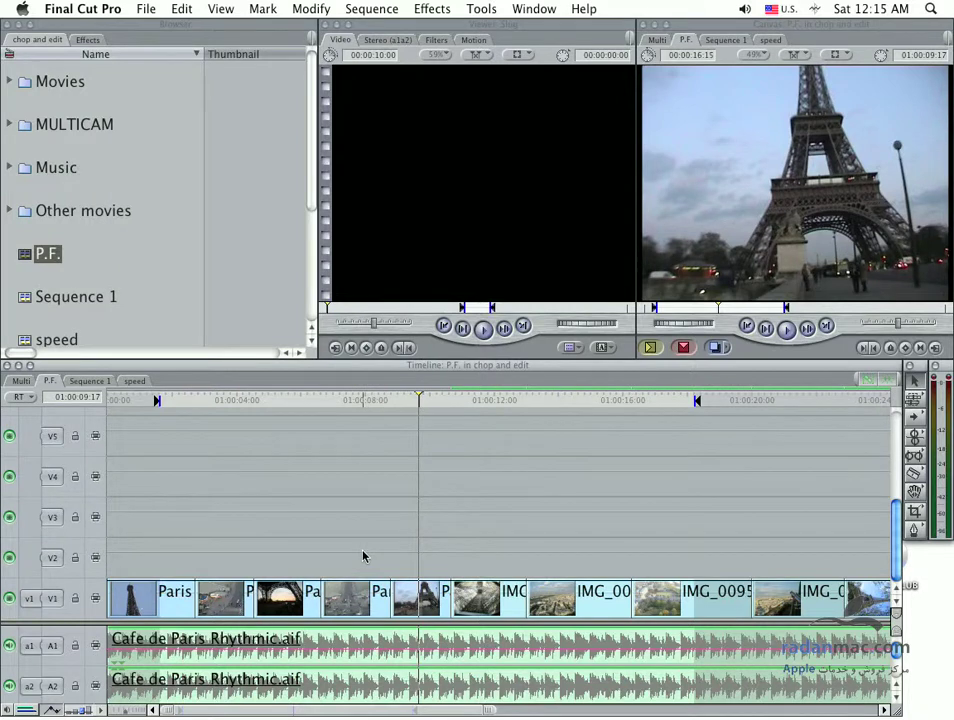
{"action": "left_click", "coordinate": [355, 598]}
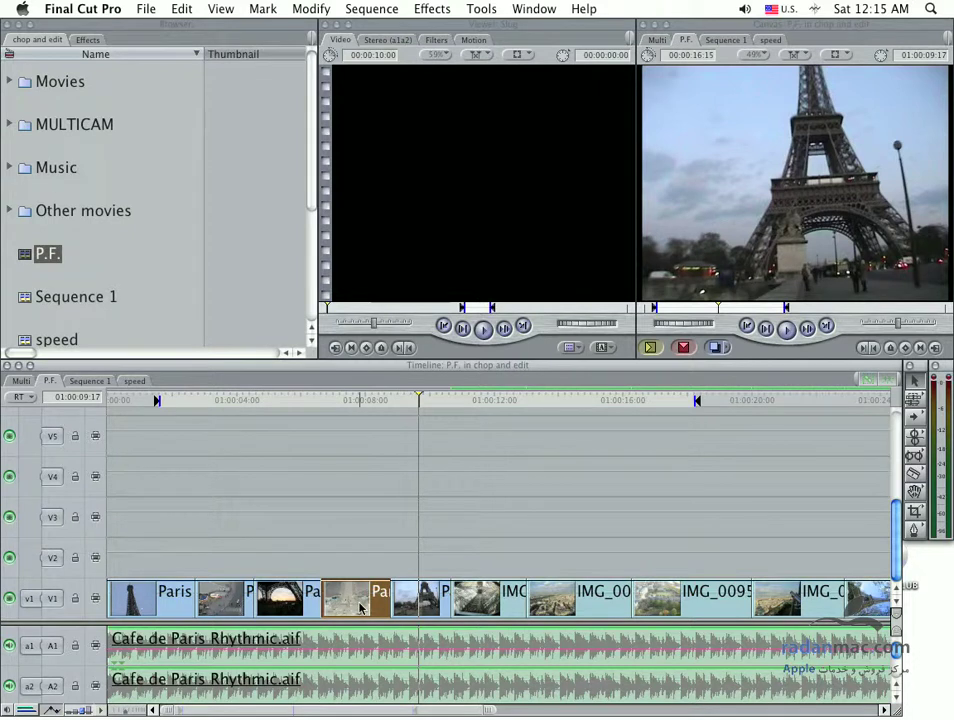
{"action": "left_click", "coordinate": [311, 9]}
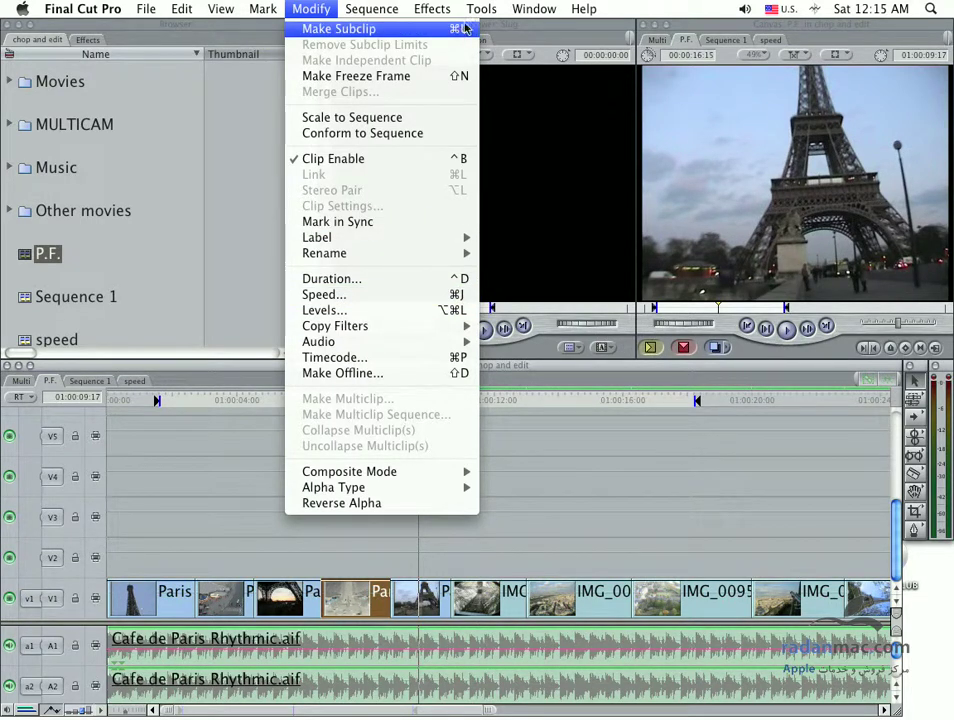
Step: Open Tools > Keyboard Layout > Customize and unlock the Custom U.S. Keyboard Layout
{"action": "mouse_move", "coordinate": [470, 12]}
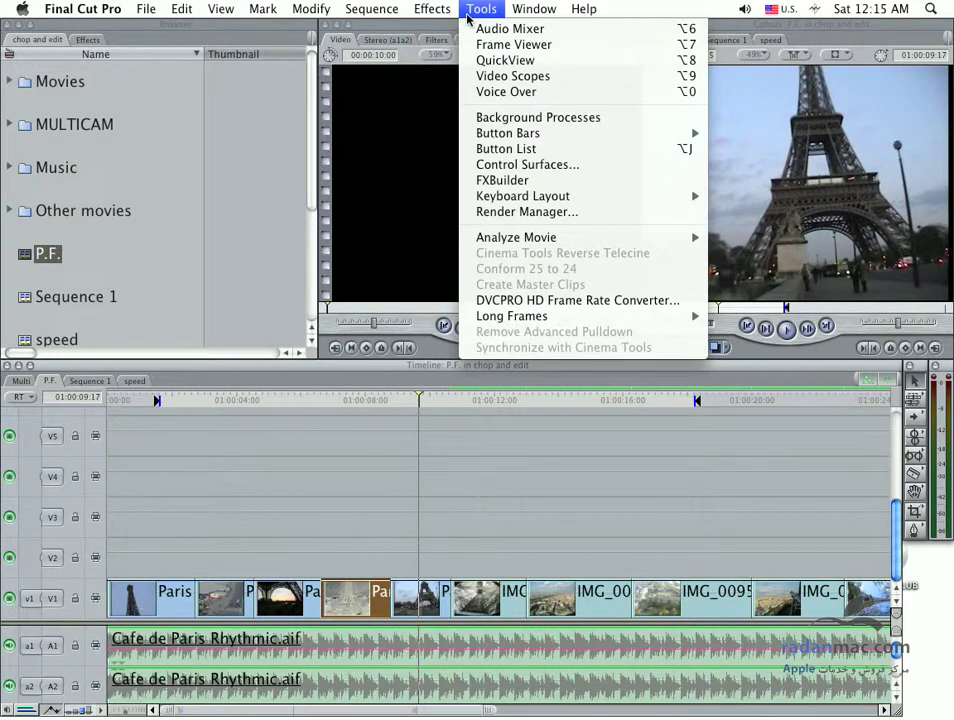
{"action": "mouse_move", "coordinate": [573, 196]}
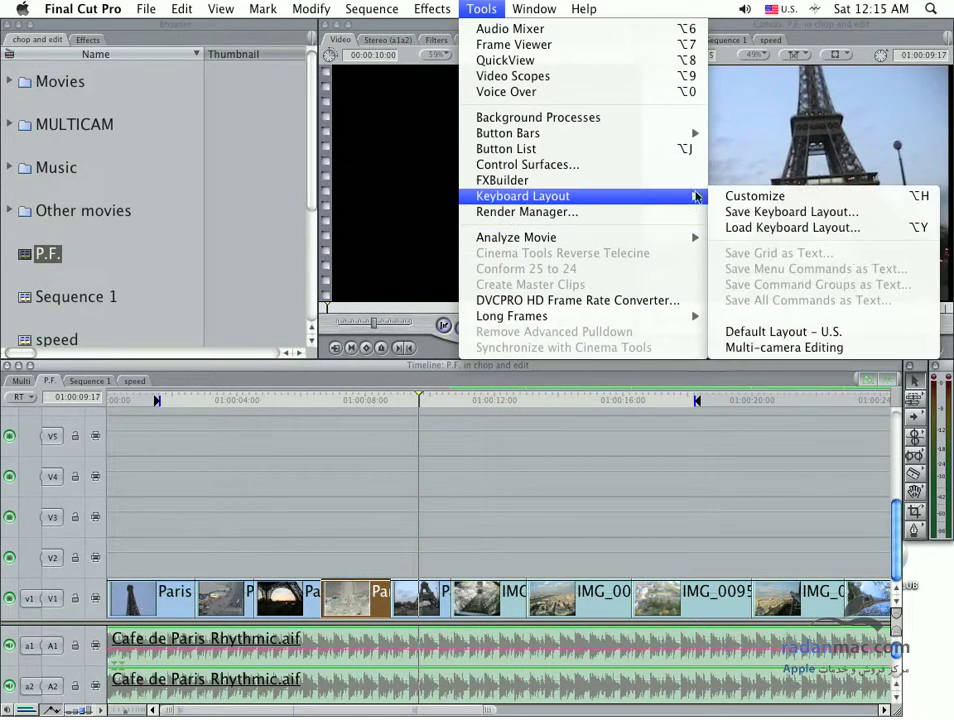
{"action": "left_click", "coordinate": [756, 194]}
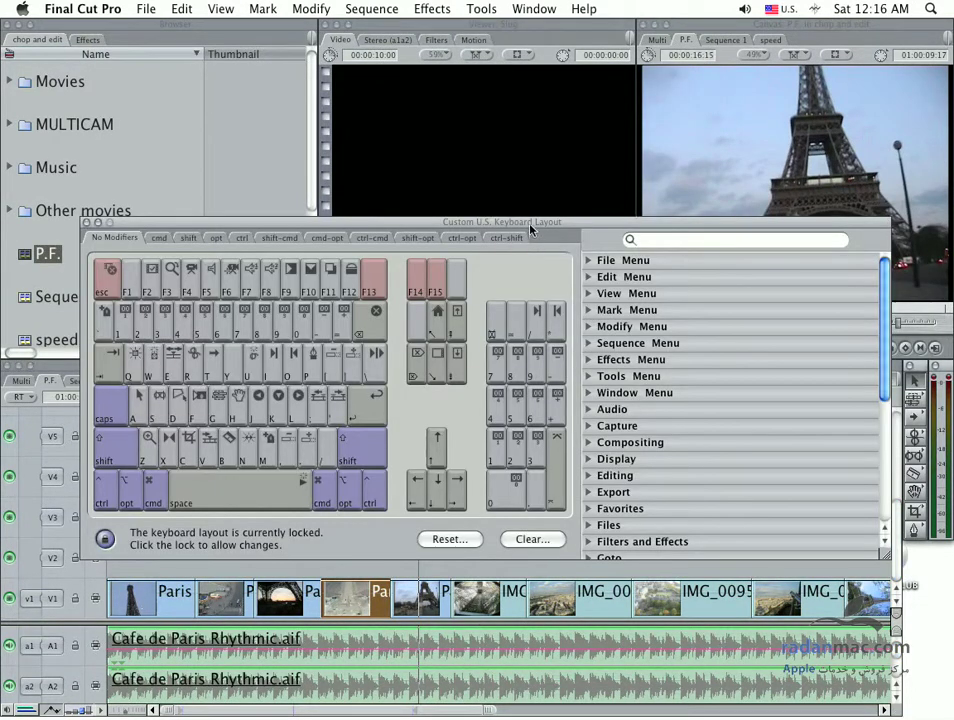
{"action": "left_click_drag", "start_coordinate": [530, 230], "coordinate": [554, 231]}
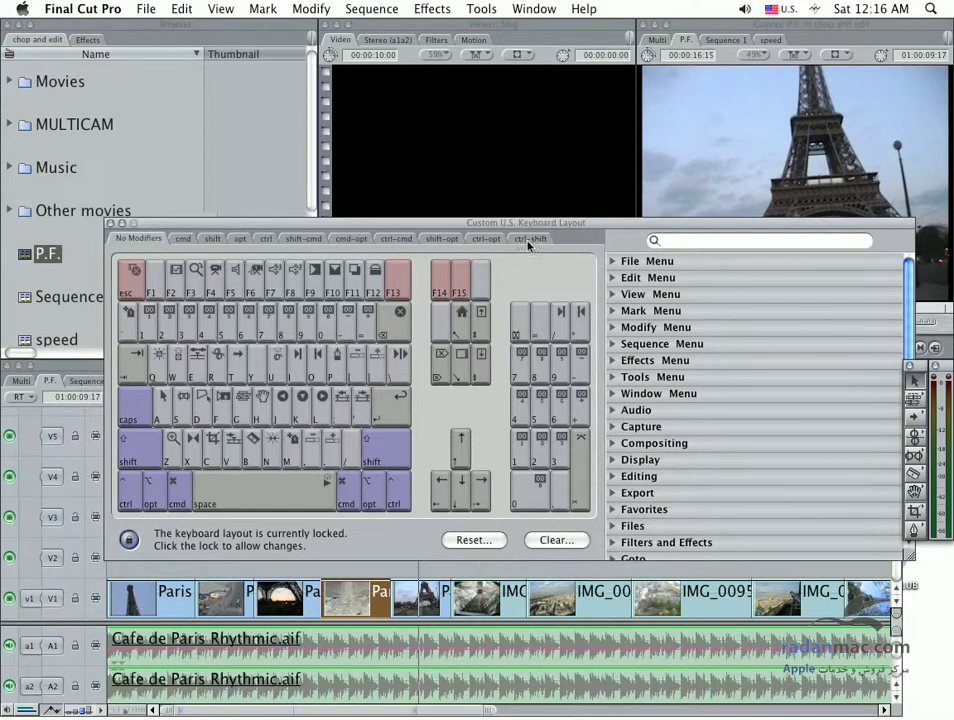
{"action": "left_click", "coordinate": [131, 544]}
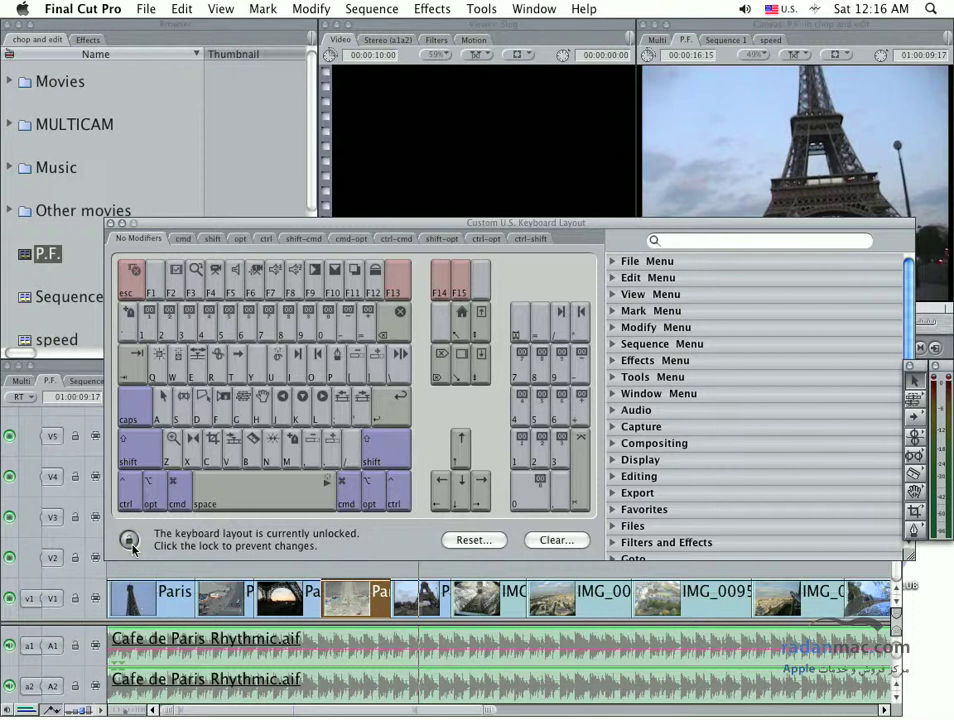
{"action": "left_click", "coordinate": [131, 543]}
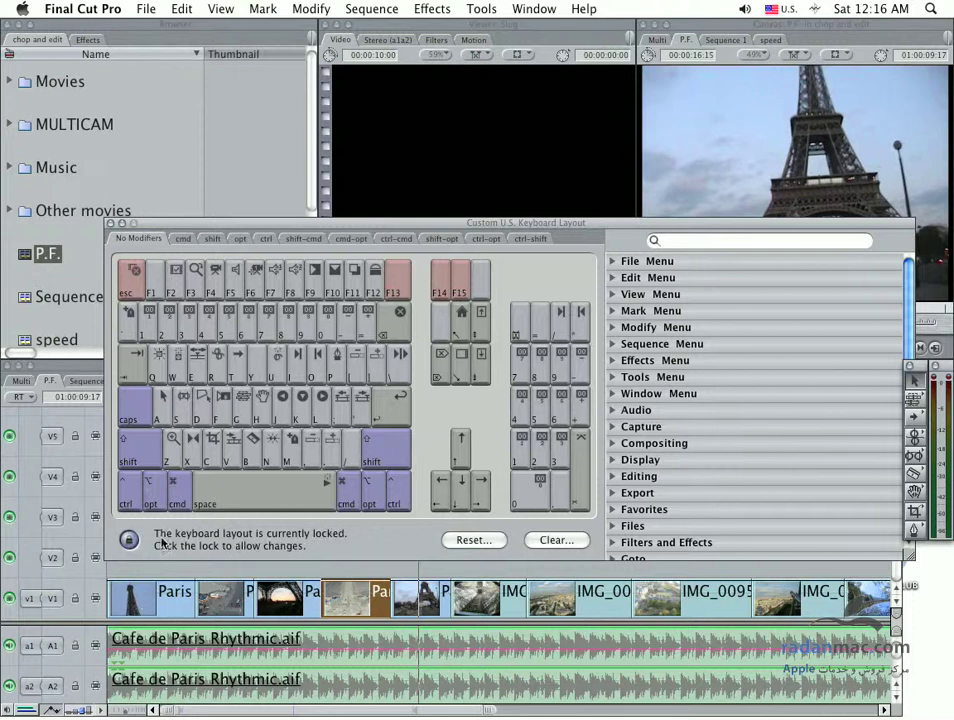
{"action": "left_click", "coordinate": [131, 543]}
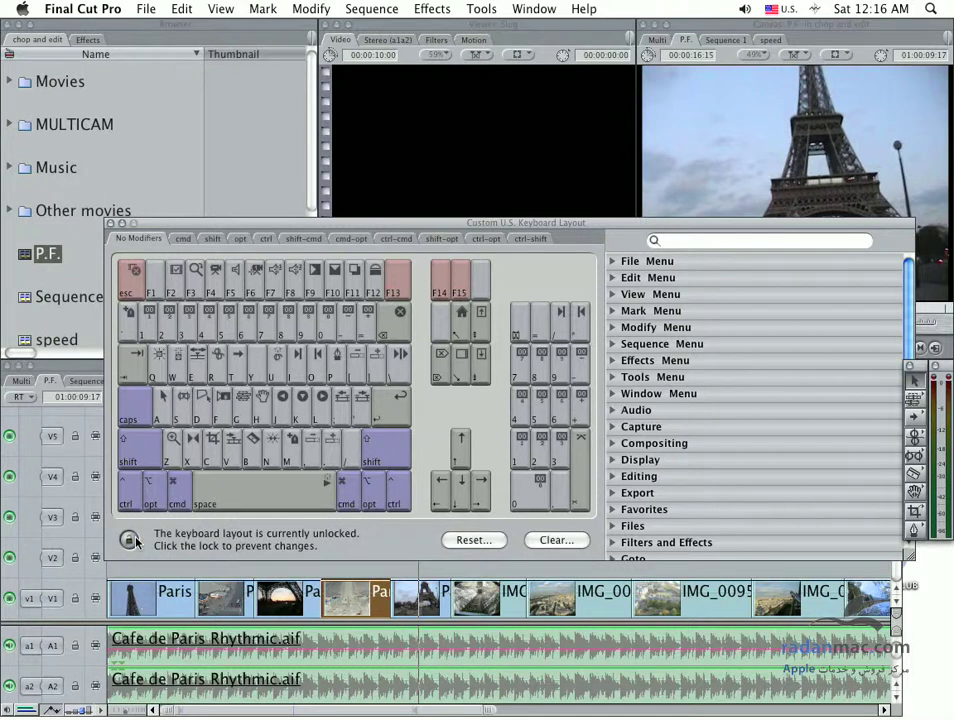
Step: Lower the layout editor off the Viewer and Canvas, glance at cmd-opt, then return to No Modifiers
{"action": "mouse_move", "coordinate": [462, 223]}
{"action": "left_mouse_down"}
{"action": "mouse_move", "coordinate": [445, 255]}
{"action": "mouse_move", "coordinate": [447, 350]}
{"action": "left_mouse_up"}
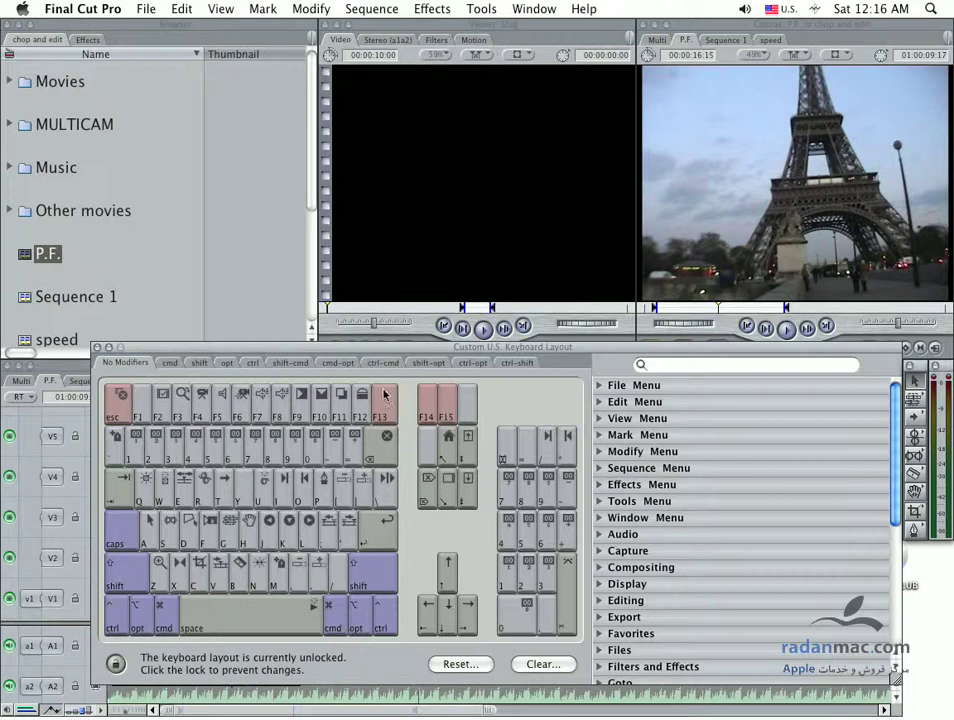
{"action": "left_click_drag", "start_coordinate": [307, 352], "coordinate": [321, 344]}
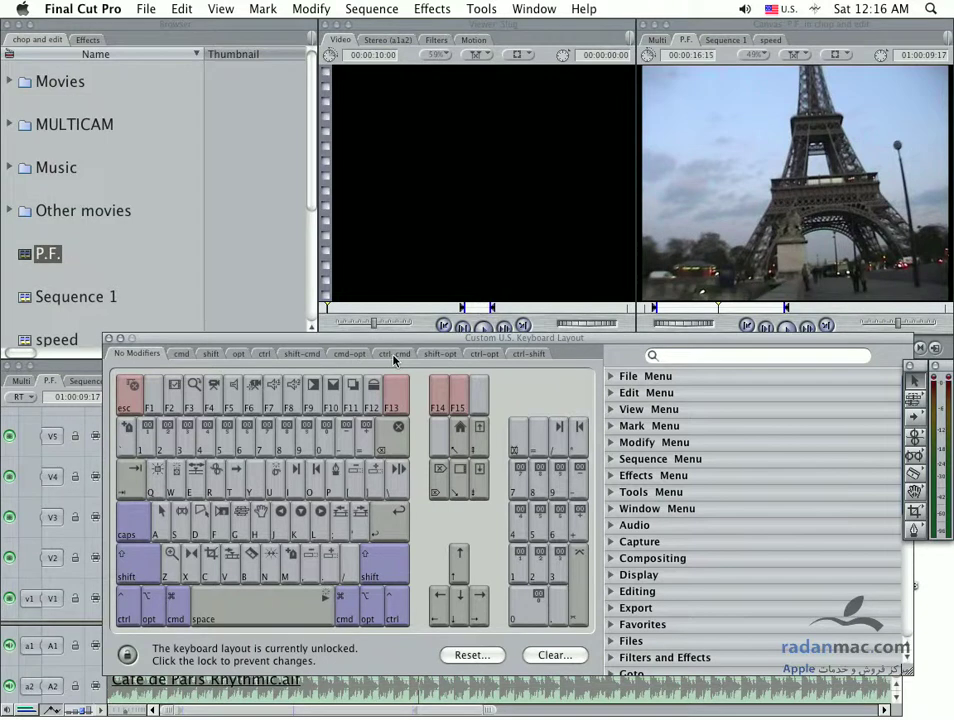
{"action": "left_click", "coordinate": [349, 353]}
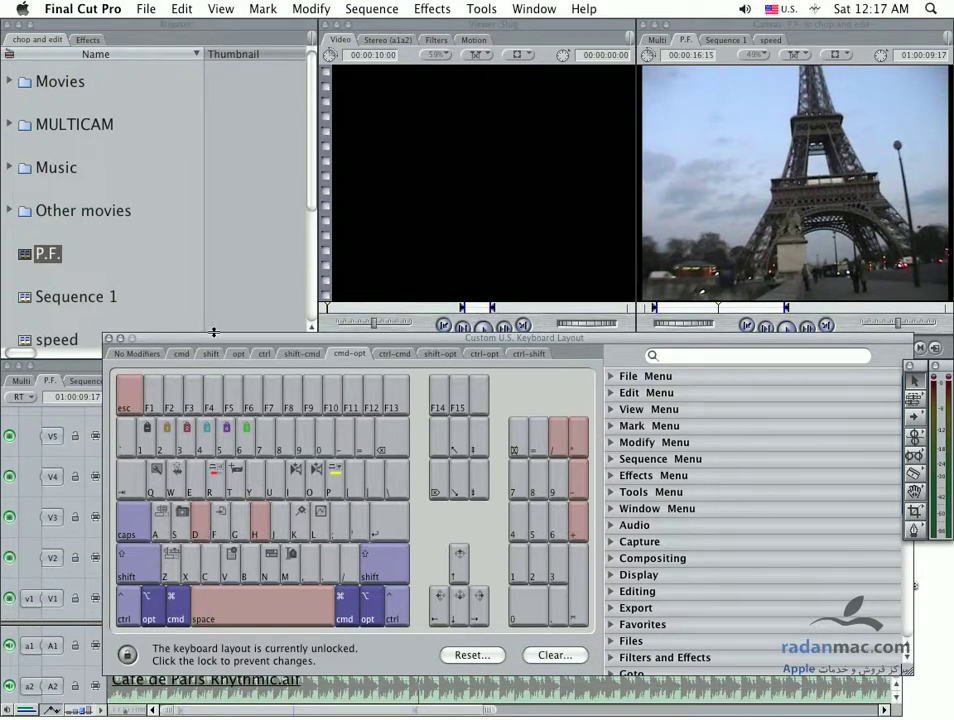
{"action": "left_click", "coordinate": [141, 354]}
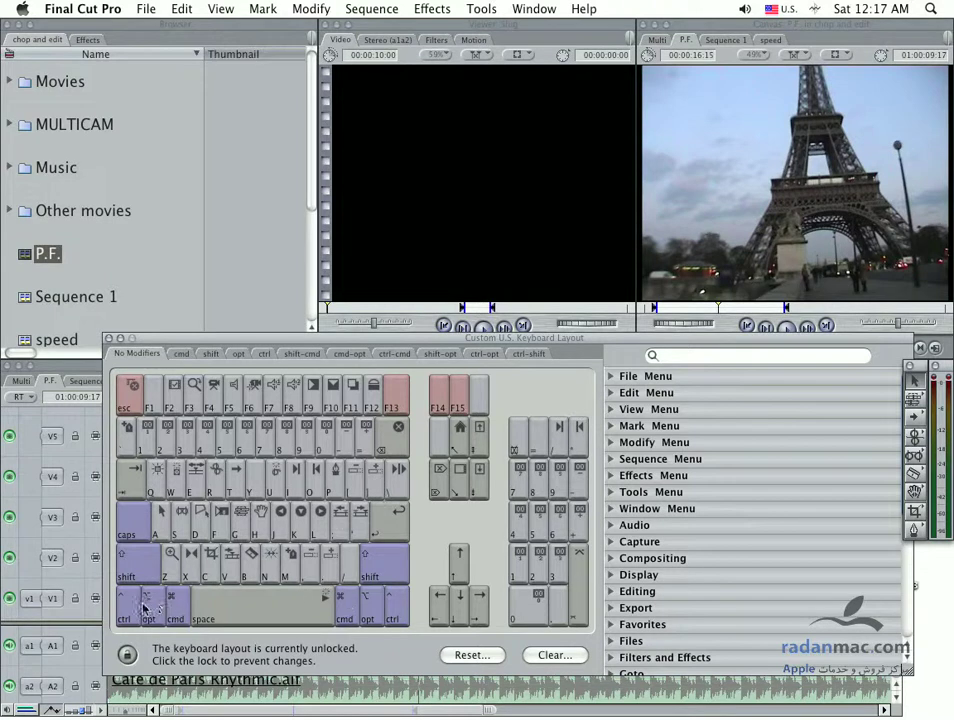
Step: Browse the cmd, shift, opt and ctrl sets, testing Canvas zoom to 400% and back to fit
{"action": "left_click", "coordinate": [181, 354]}
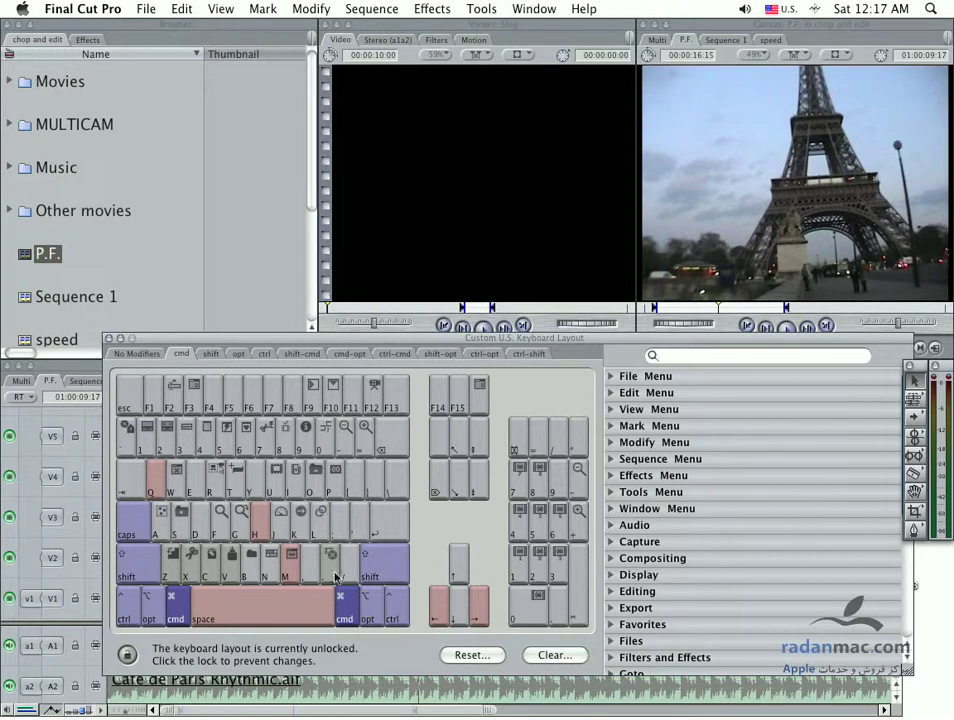
{"action": "left_click", "coordinate": [205, 354]}
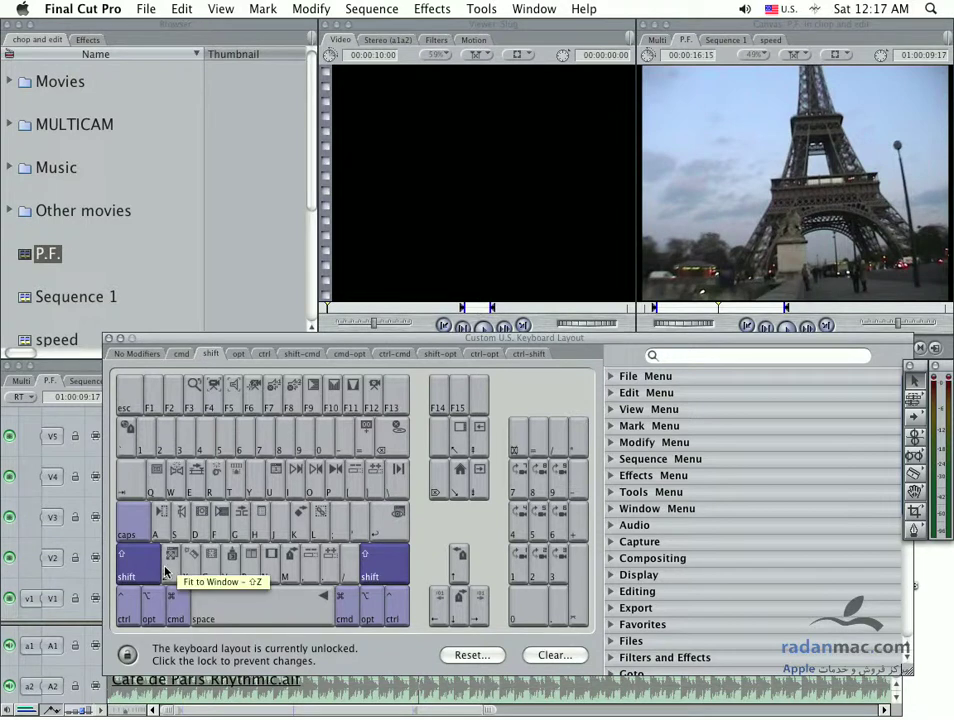
{"action": "left_click", "coordinate": [785, 258]}
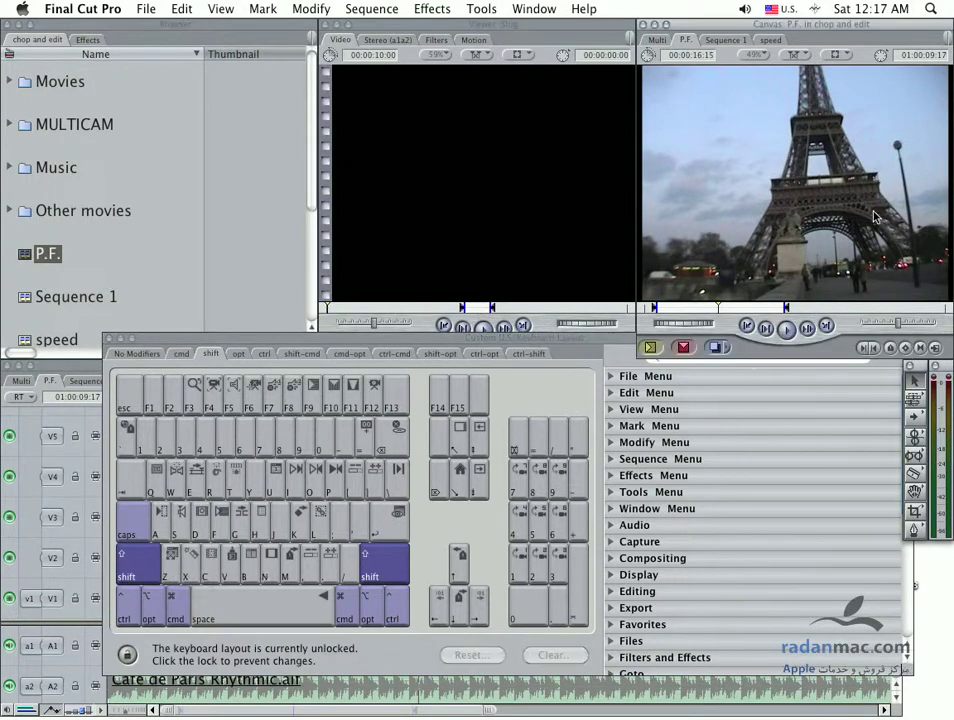
{"action": "key", "text": "Up"}
{"action": "key", "text": "Down"}
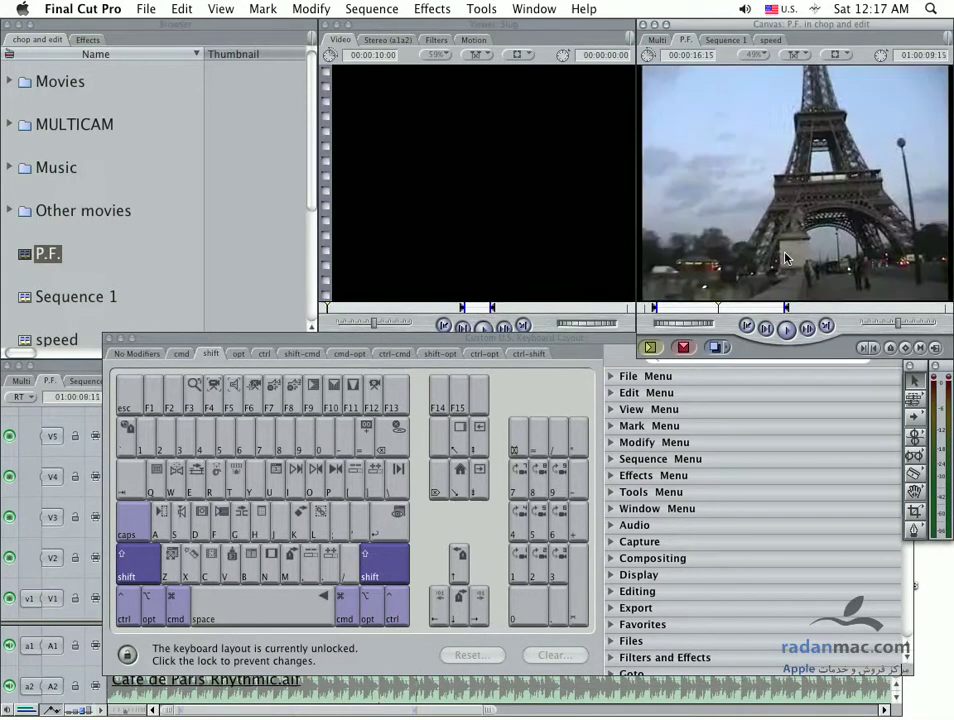
{"action": "key", "text": "super+equal"}
{"action": "key", "text": "super+equal"}
{"action": "key", "text": "super+equal"}
{"action": "key", "text": "shift+z"}
{"action": "left_click", "coordinate": [240, 354]}
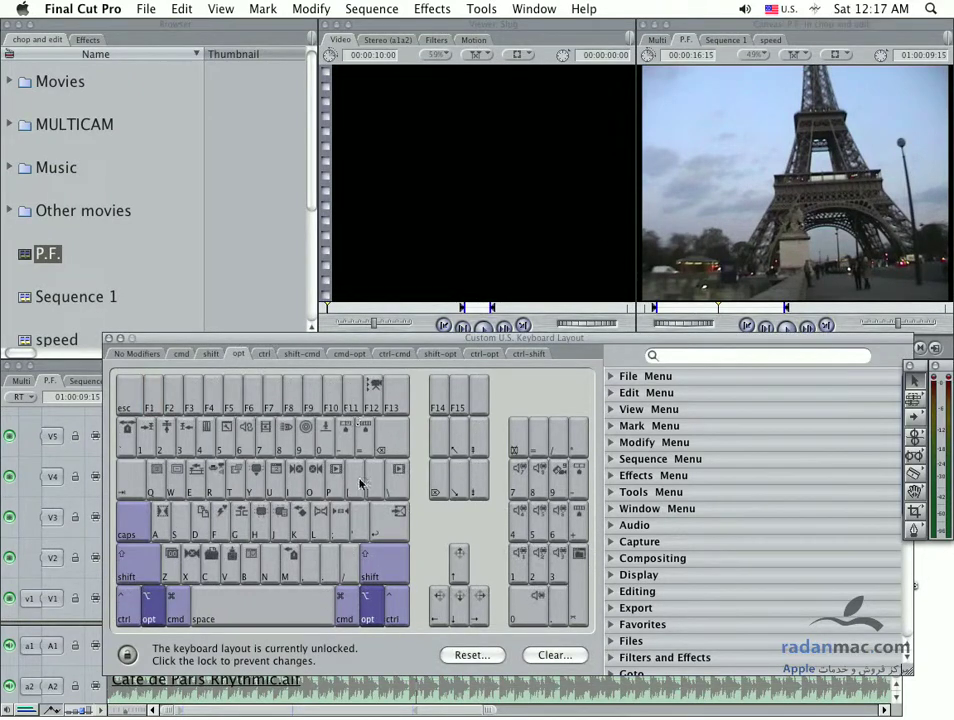
{"action": "left_click", "coordinate": [265, 353]}
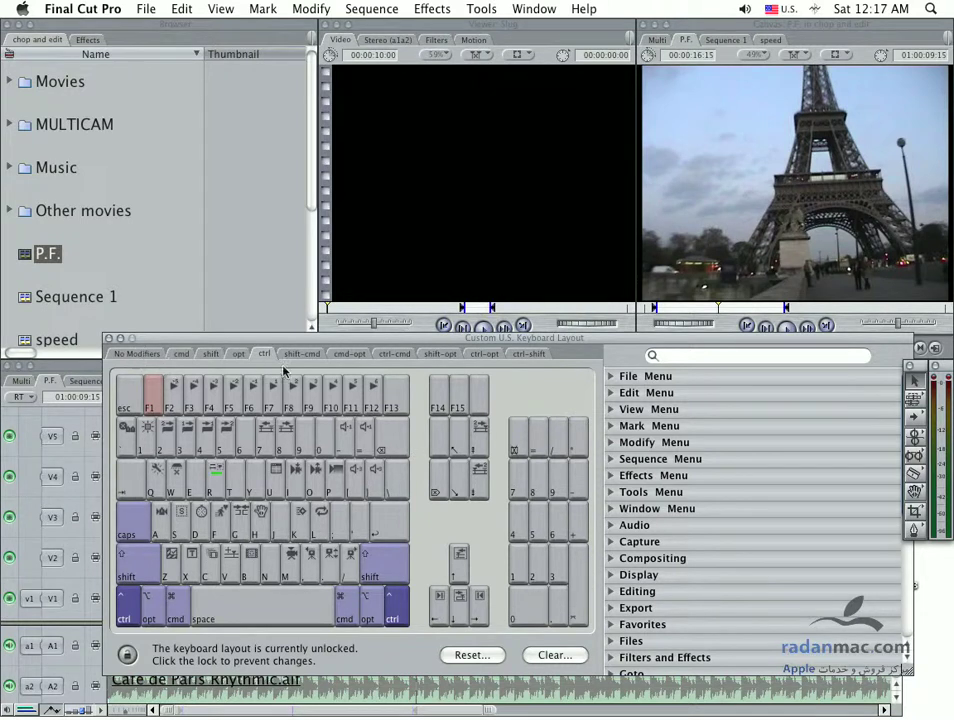
Step: Raise the layout window and switch from No Modifiers to the cmd-key assignments
{"action": "left_click", "coordinate": [133, 354]}
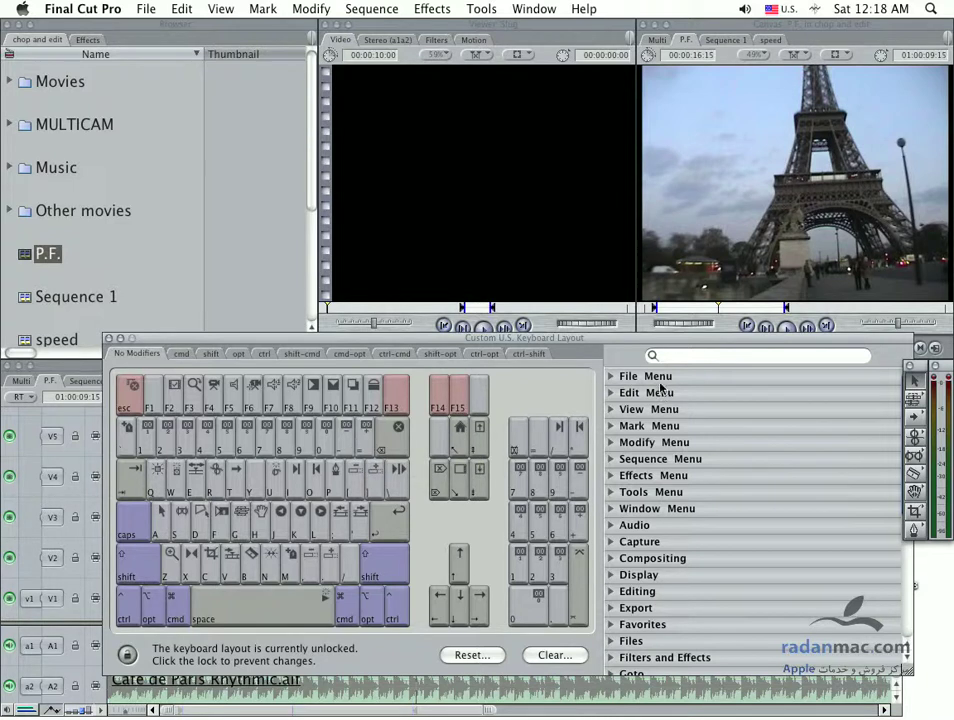
{"action": "mouse_move", "coordinate": [292, 339]}
{"action": "left_mouse_down"}
{"action": "mouse_move", "coordinate": [286, 304]}
{"action": "mouse_move", "coordinate": [291, 318]}
{"action": "left_mouse_up"}
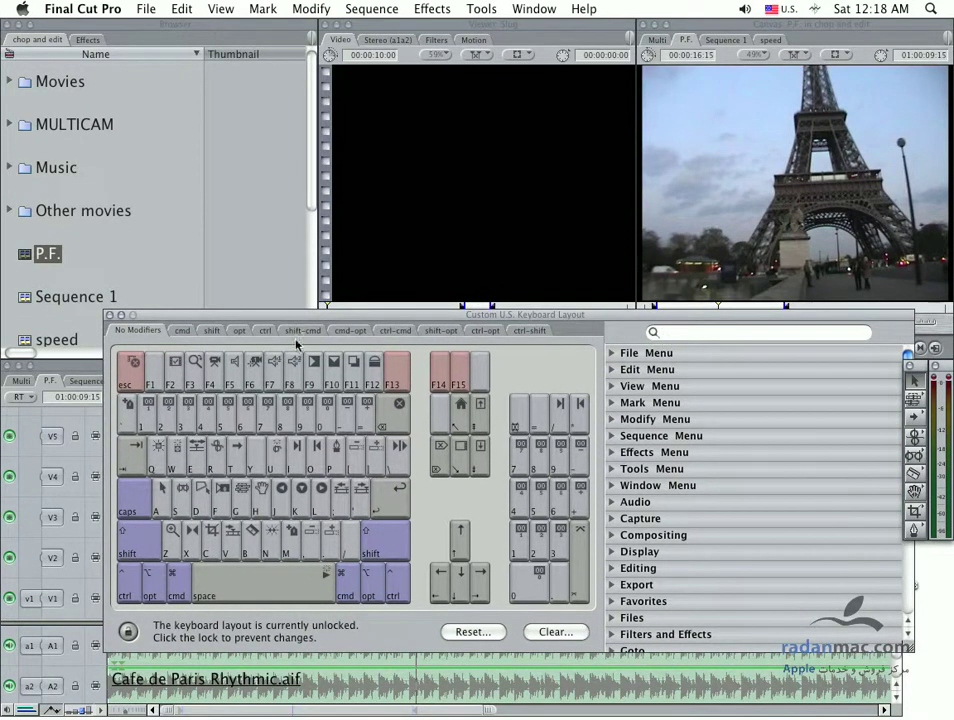
{"action": "left_click", "coordinate": [186, 333]}
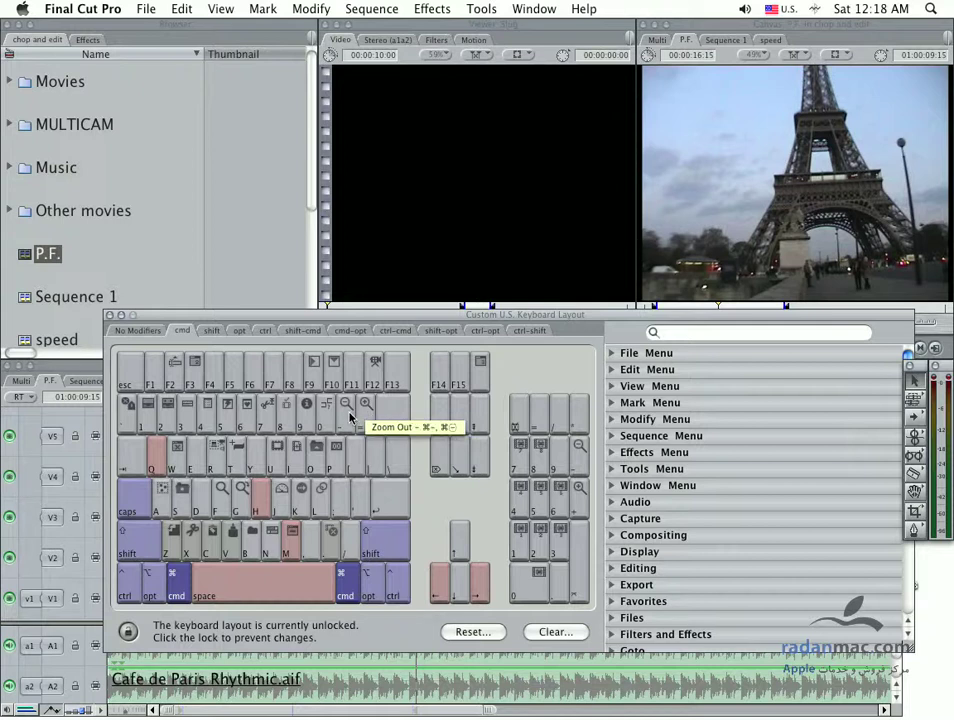
Step: Clear Zoom In and Zoom Out from cmd-= and cmd--, then show the unmodified assignments
{"action": "left_click_drag", "start_coordinate": [350, 418], "coordinate": [432, 413]}
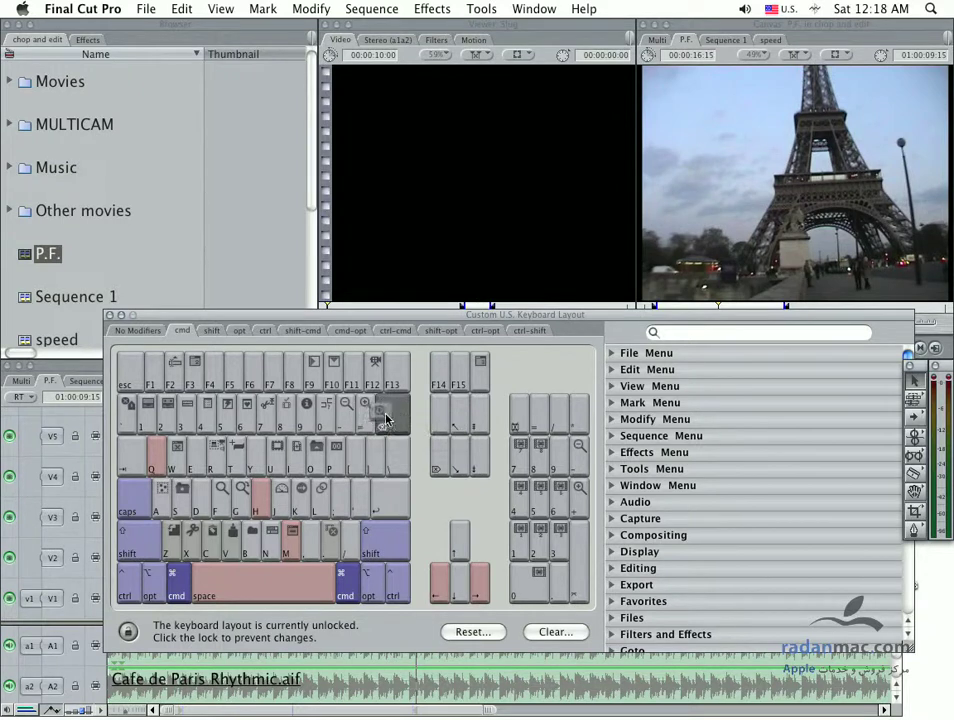
{"action": "left_click_drag", "start_coordinate": [432, 413], "coordinate": [553, 378]}
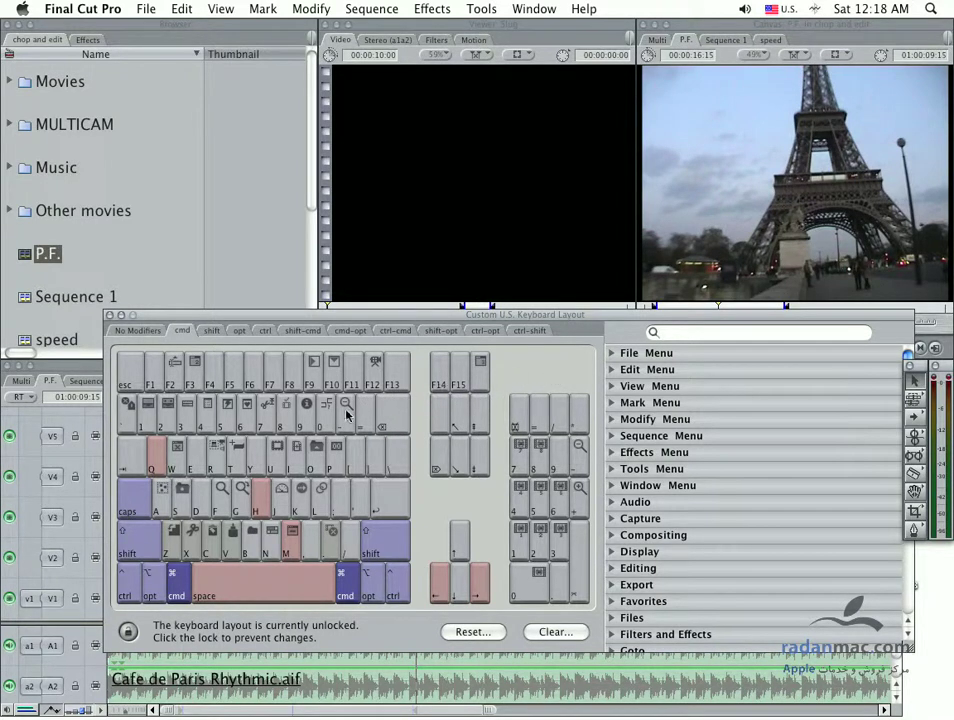
{"action": "left_click_drag", "start_coordinate": [347, 414], "coordinate": [522, 372]}
{"action": "left_click", "coordinate": [128, 331]}
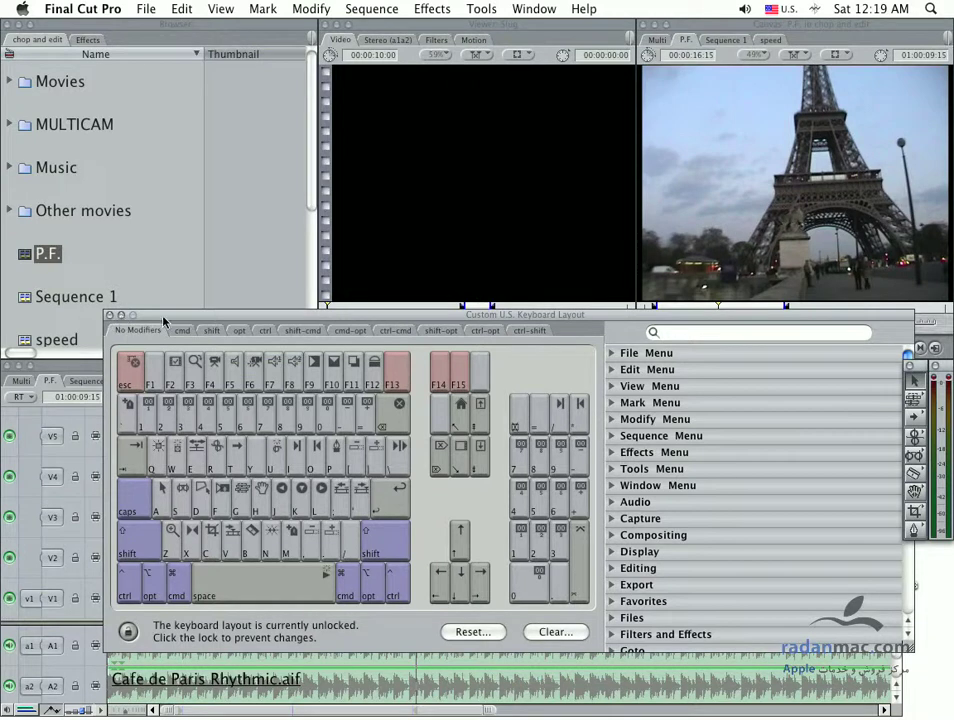
Step: Close the layout window and enter timecodes 771 and 1 to jump the playhead to 01:01:00:03
{"action": "left_click_drag", "start_coordinate": [112, 316], "coordinate": [239, 549]}
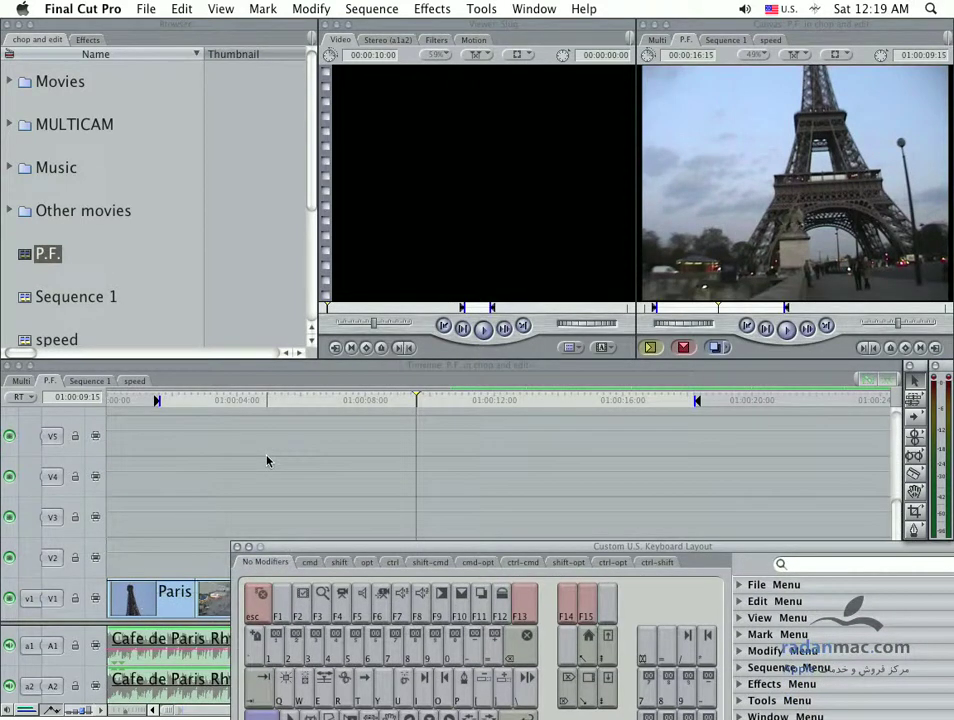
{"action": "key", "text": "super+w"}
{"action": "key", "text": "plus"}
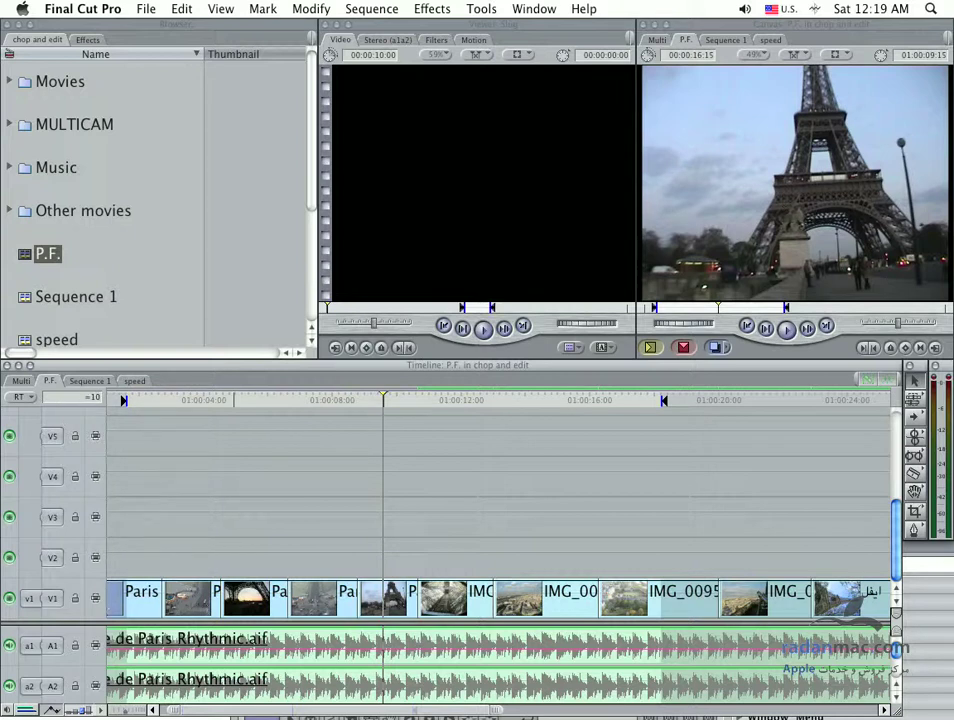
{"action": "type", "text": "771"}
{"action": "key", "text": "Return"}
{"action": "type", "text": "1"}
{"action": "key", "text": "Return"}
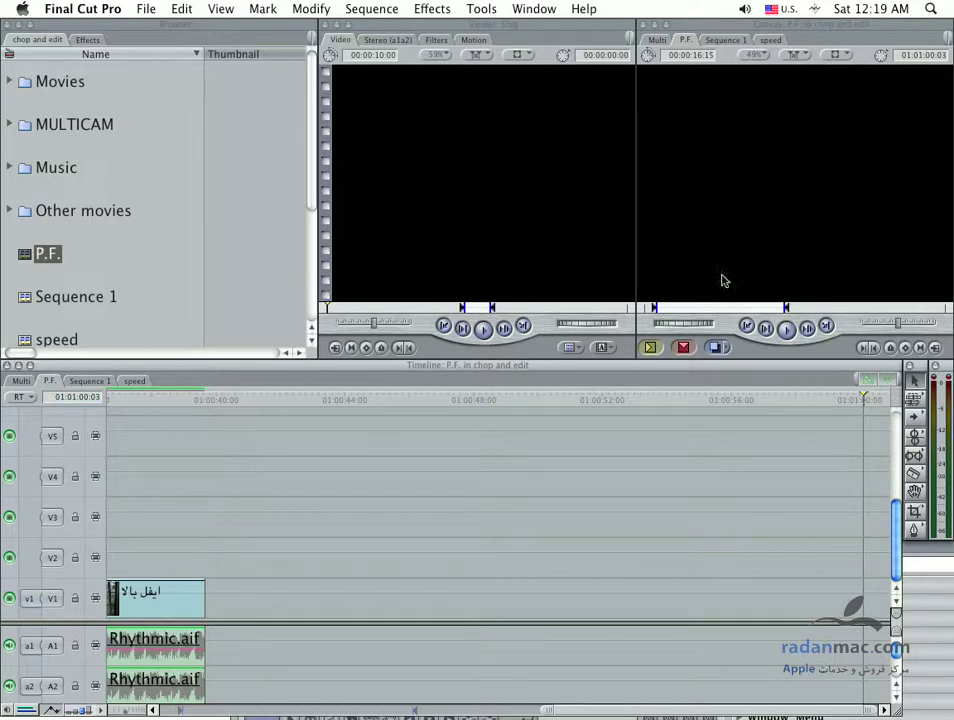
Step: Enter the two-second timecode 200 in the Canvas and Timeline, moving the playhead to 01:01:02:00
{"action": "left_click", "coordinate": [757, 230]}
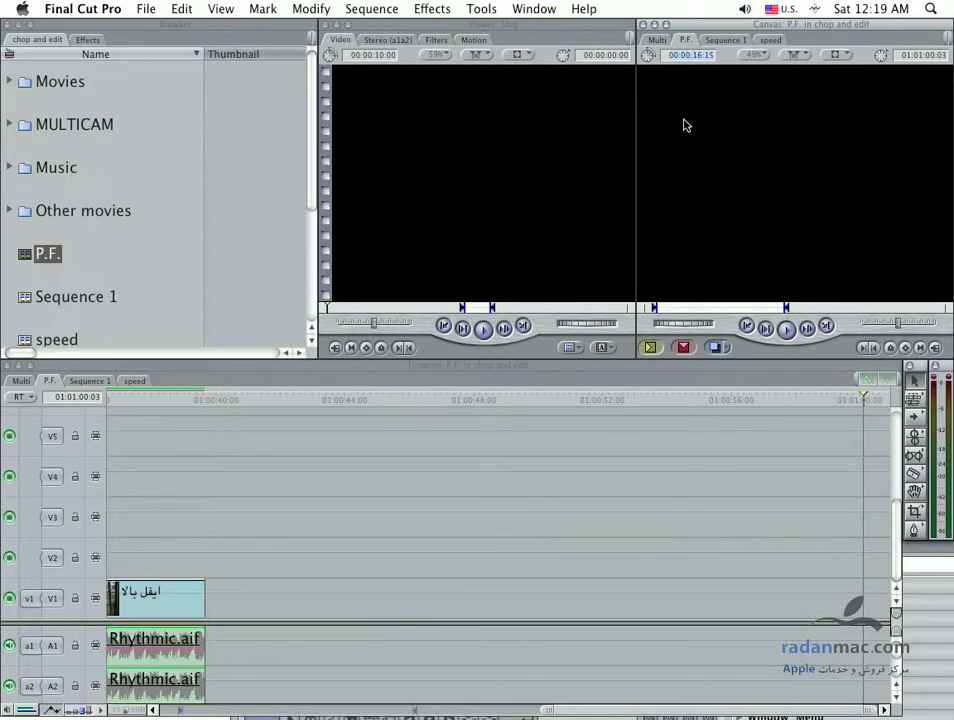
{"action": "type", "text": "200"}
{"action": "key", "text": "Return"}
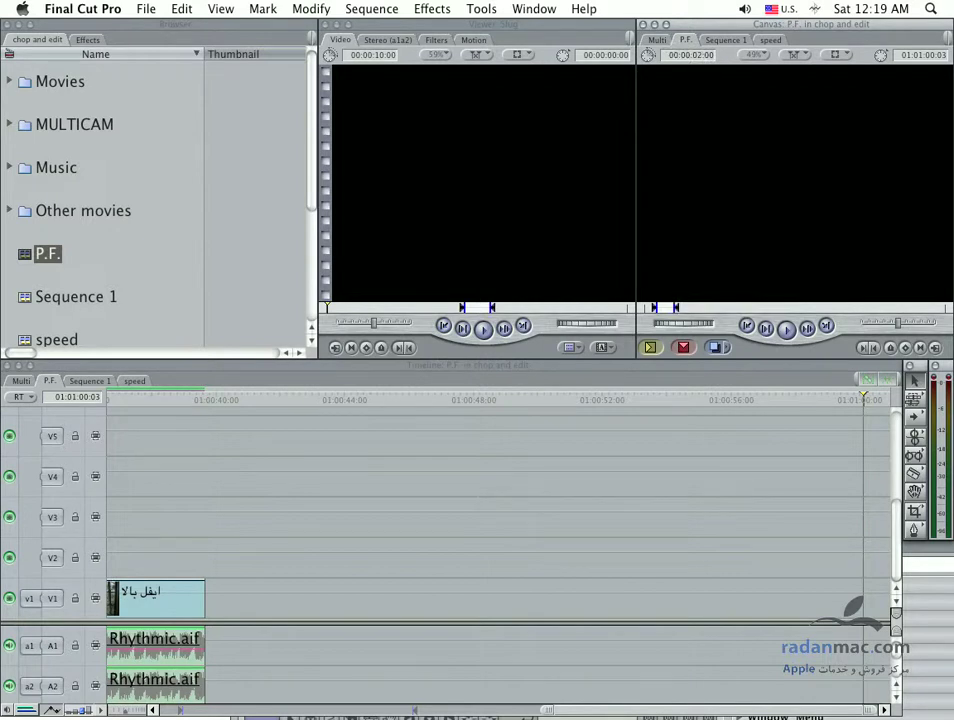
{"action": "left_click", "coordinate": [209, 485]}
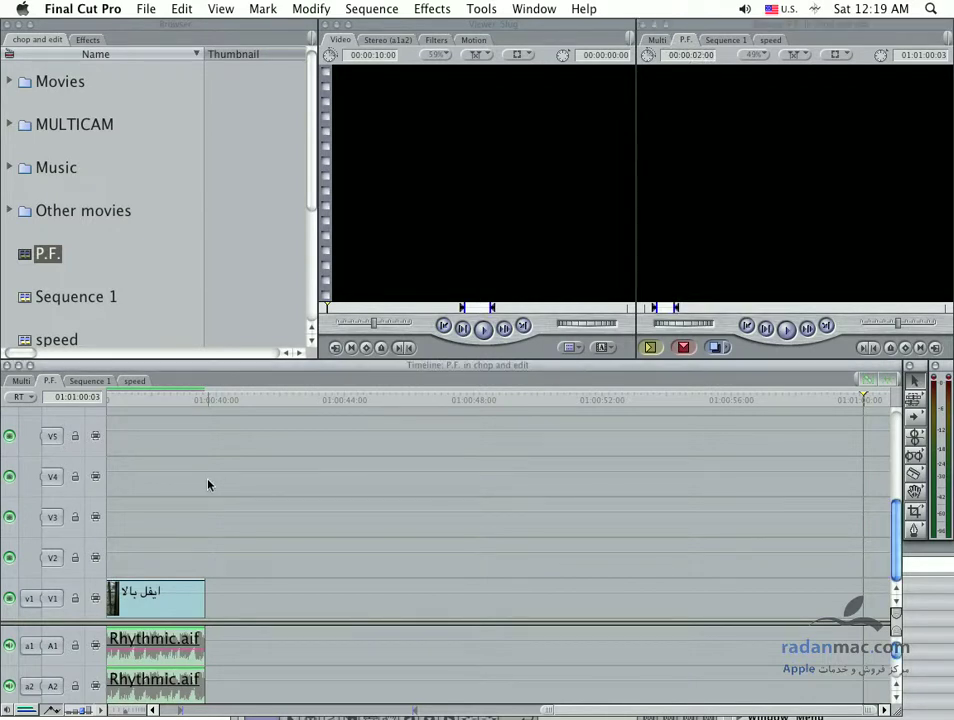
{"action": "type", "text": "200"}
{"action": "key", "text": "Return"}
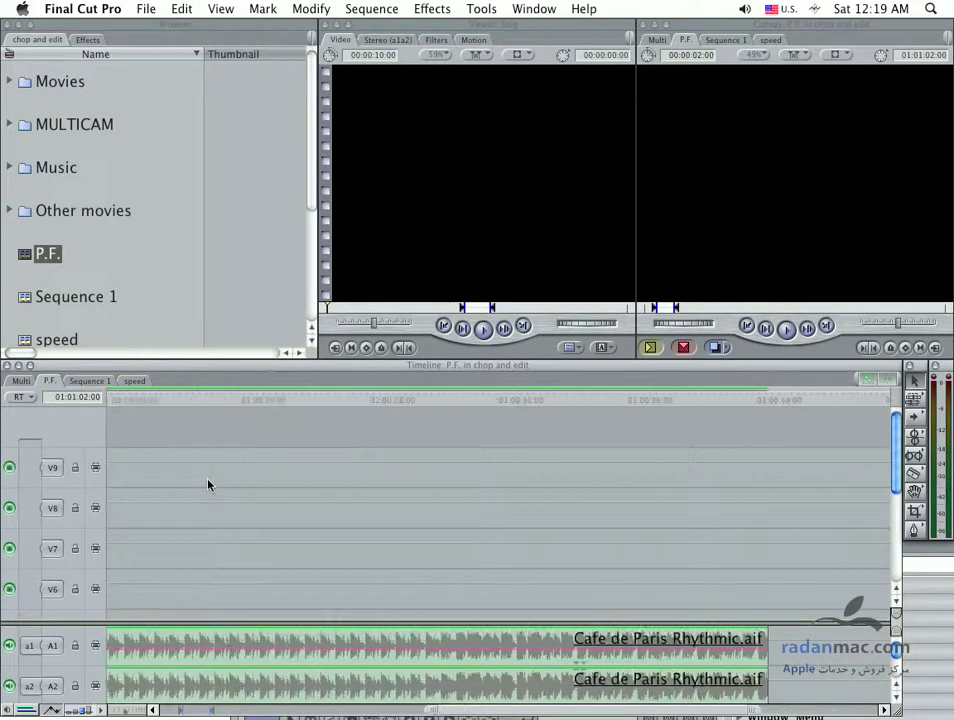
Step: Park the playhead near the sequence start and reopen the keyboard layout window with Option-H
{"action": "scroll", "coordinate": [360, 615], "scroll_direction": "down", "scroll_amount": 5}
{"action": "left_click_drag", "start_coordinate": [476, 714], "coordinate": [400, 714]}
{"action": "left_click", "coordinate": [182, 398]}
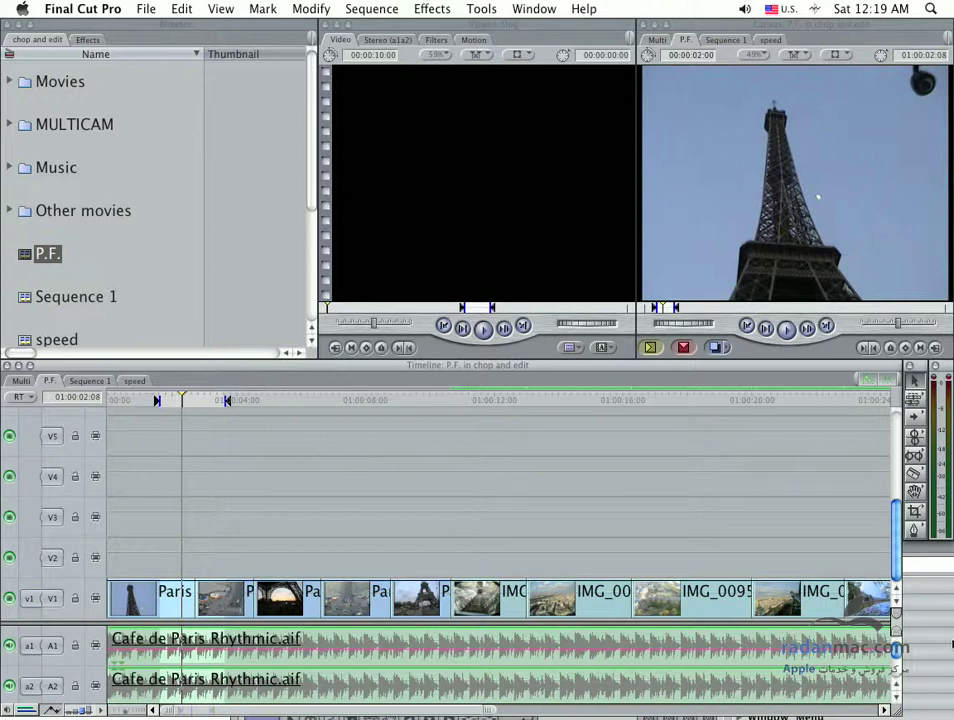
{"action": "key", "text": "alt+h"}
{"action": "left_click_drag", "start_coordinate": [664, 550], "coordinate": [597, 385]}
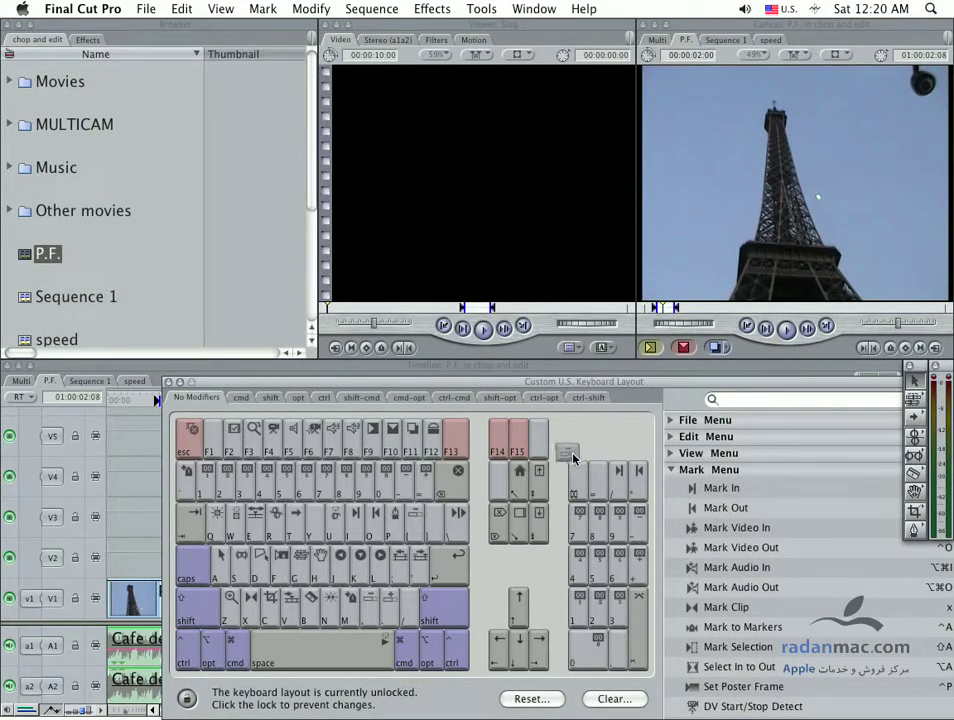
Step: Reset the keyboard layout to its default assignments
{"action": "left_click_drag", "start_coordinate": [413, 515], "coordinate": [480, 530]}
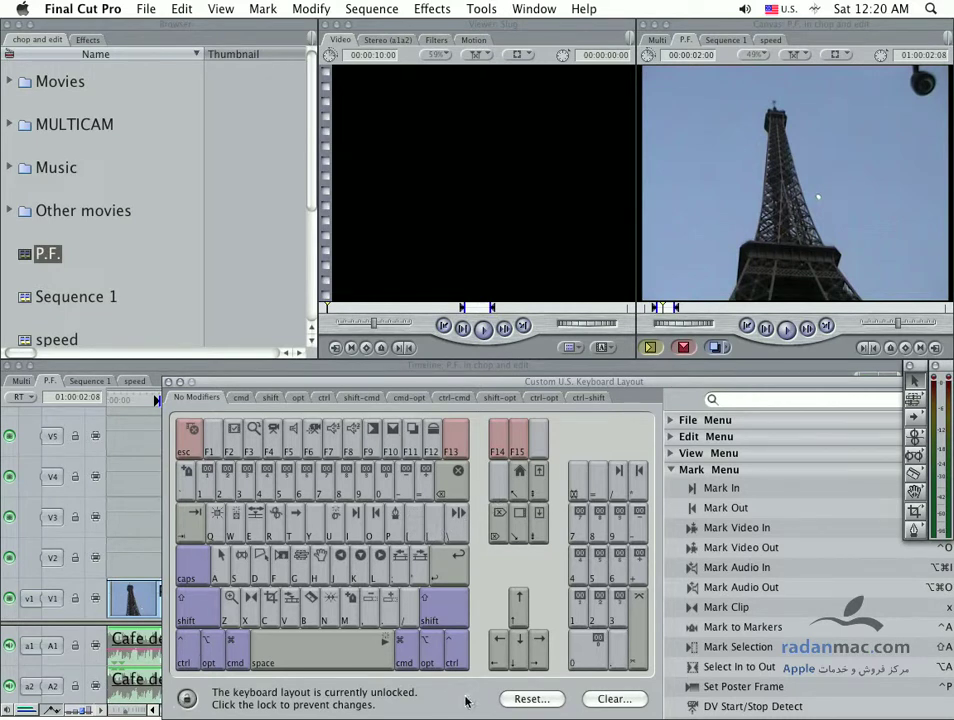
{"action": "left_click", "coordinate": [531, 698]}
{"action": "left_click", "coordinate": [589, 206]}
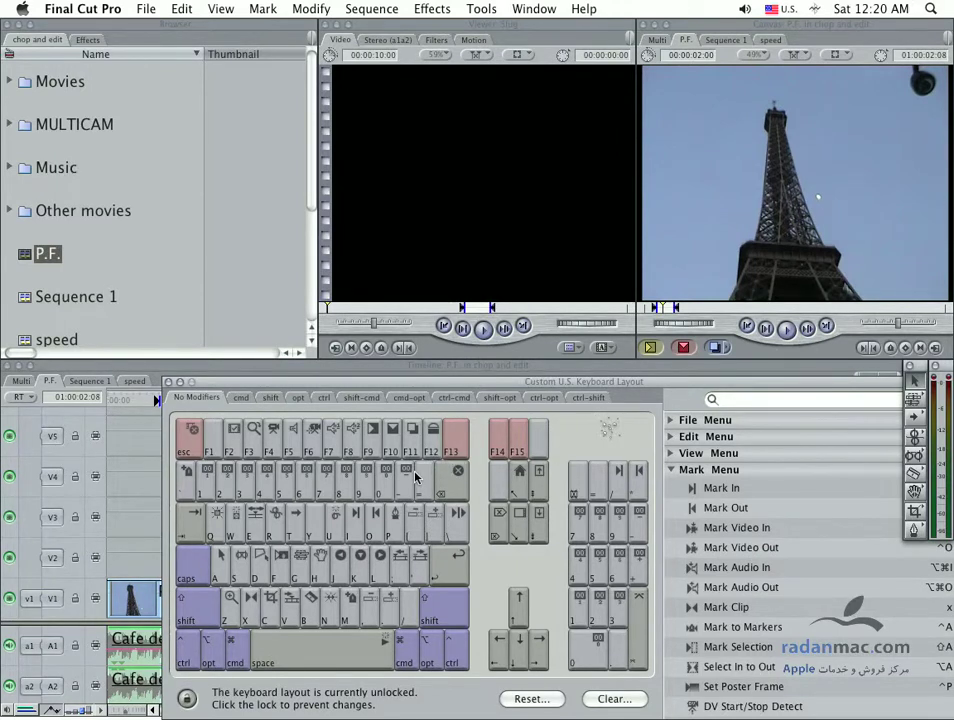
Step: Search the command list for 'zoom in' and map Zoom In to the plain equals key
{"action": "left_click_drag", "start_coordinate": [612, 430], "coordinate": [641, 426]}
{"action": "left_click", "coordinate": [760, 399]}
{"action": "type", "text": "zoom in"}
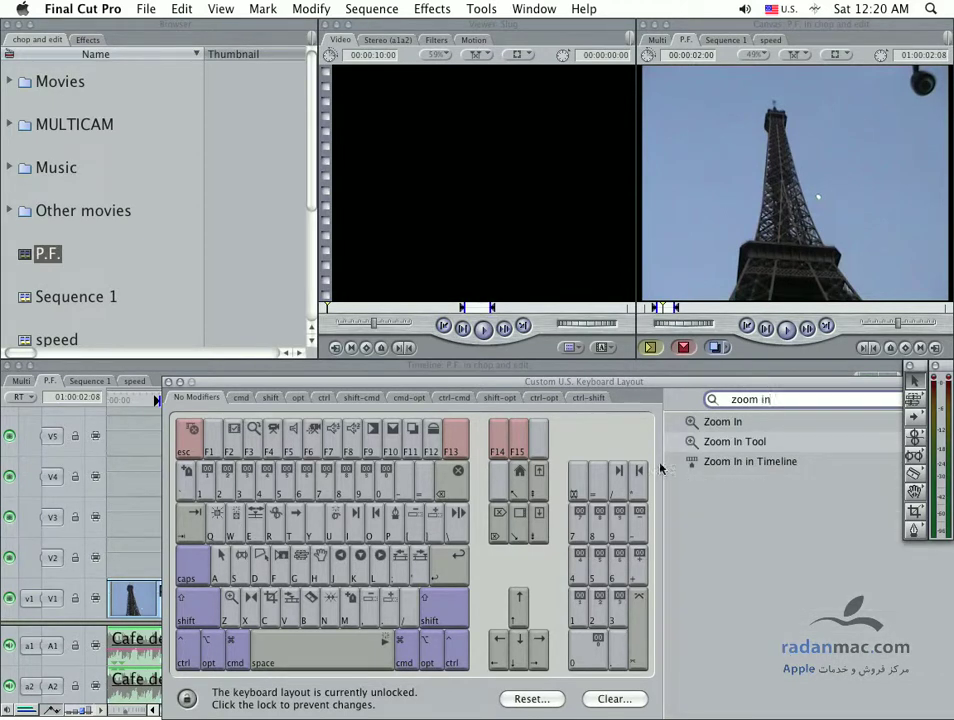
{"action": "mouse_move", "coordinate": [726, 423]}
{"action": "left_mouse_down"}
{"action": "mouse_move", "coordinate": [548, 440]}
{"action": "mouse_move", "coordinate": [425, 472]}
{"action": "left_mouse_up"}
Step: Map Zoom Out to the plain minus key and lock the layout
{"action": "triple_click", "coordinate": [771, 398]}
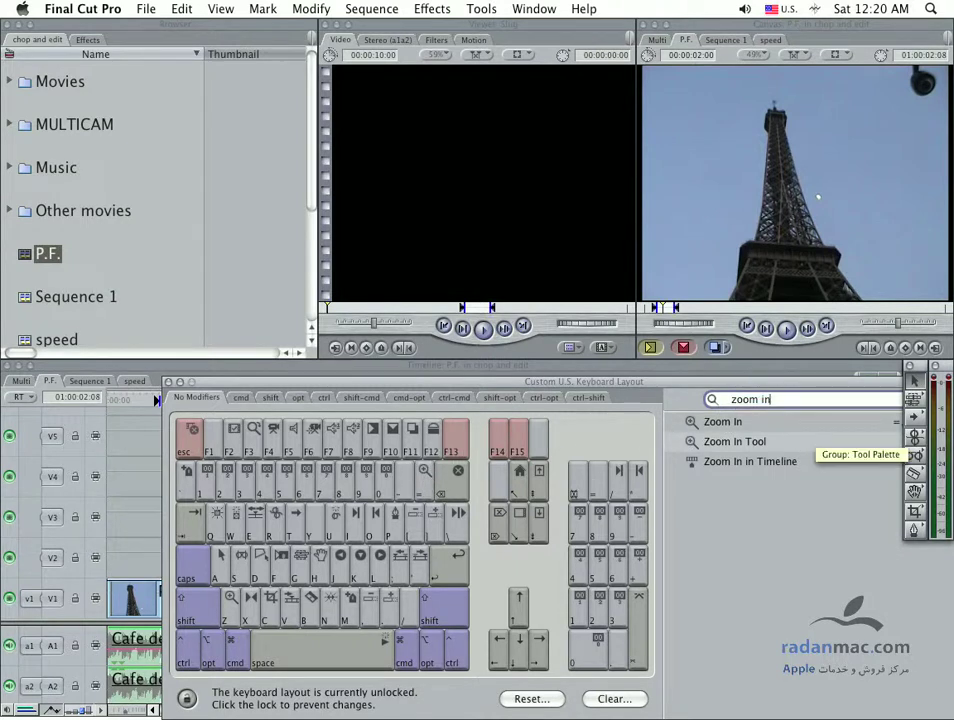
{"action": "type", "text": "out"}
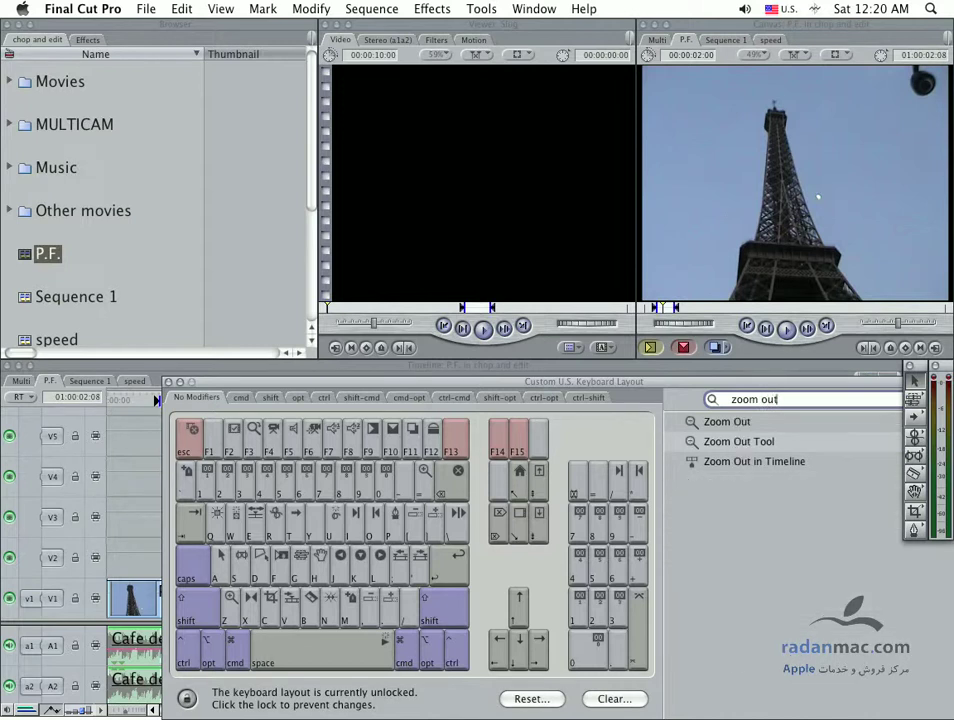
{"action": "left_click_drag", "start_coordinate": [690, 466], "coordinate": [410, 466]}
{"action": "left_click", "coordinate": [186, 699]}
{"action": "left_click", "coordinate": [168, 381]}
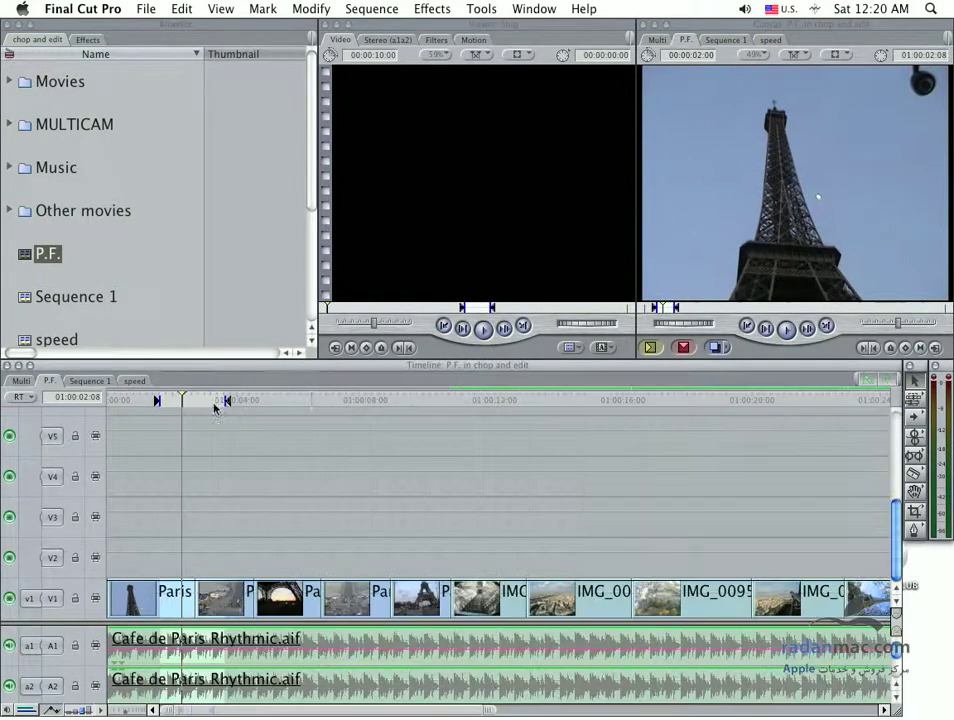
{"action": "key", "text": "equal"}
{"action": "key", "text": "equal"}
{"action": "key", "text": "minus"}
{"action": "key", "text": "minus"}
{"action": "key", "text": "minus"}
{"action": "key", "text": "equal"}
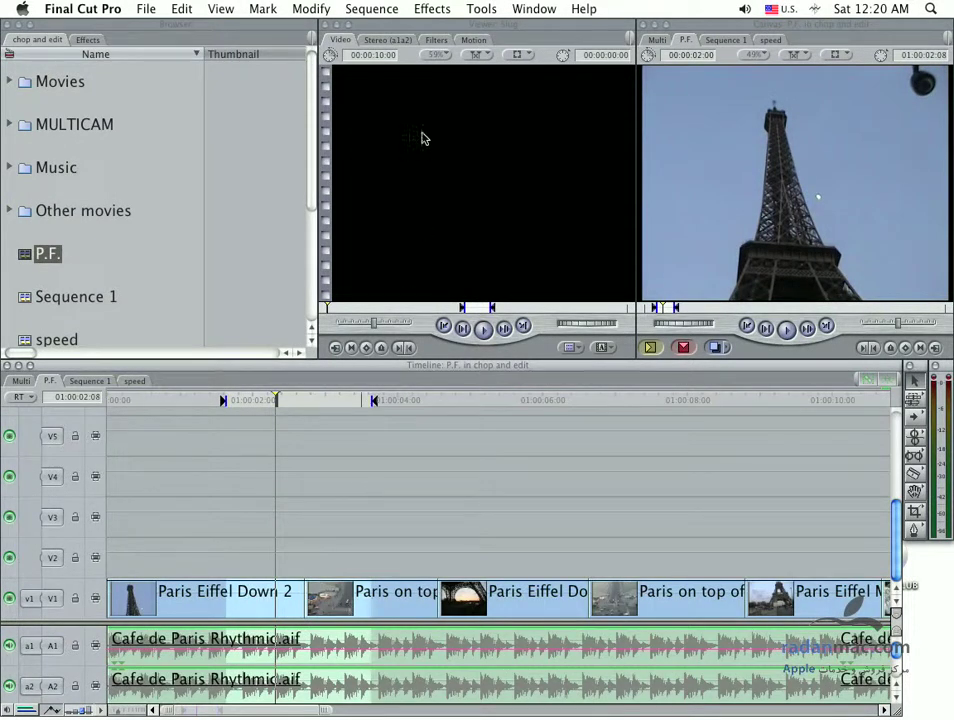
{"action": "left_click", "coordinate": [478, 8]}
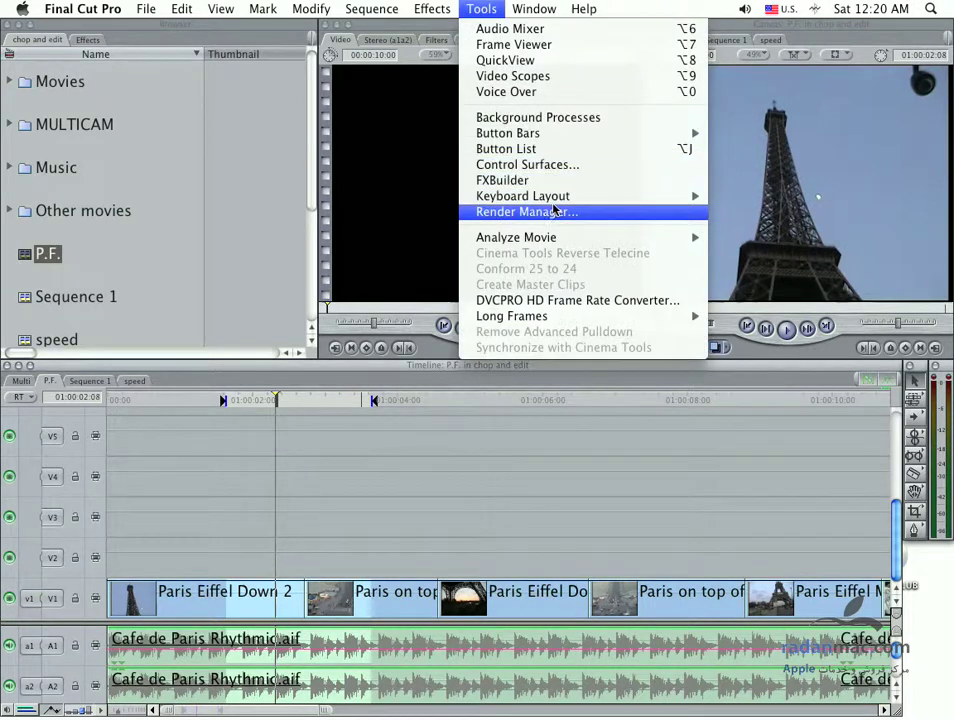
{"action": "mouse_move", "coordinate": [660, 197]}
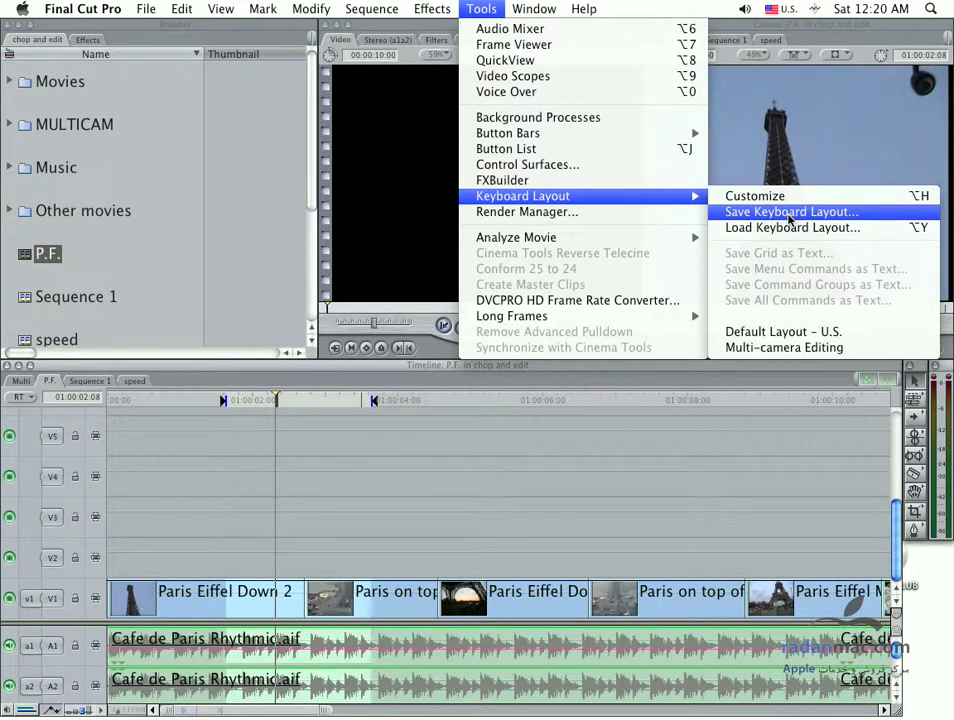
{"action": "left_click", "coordinate": [790, 228]}
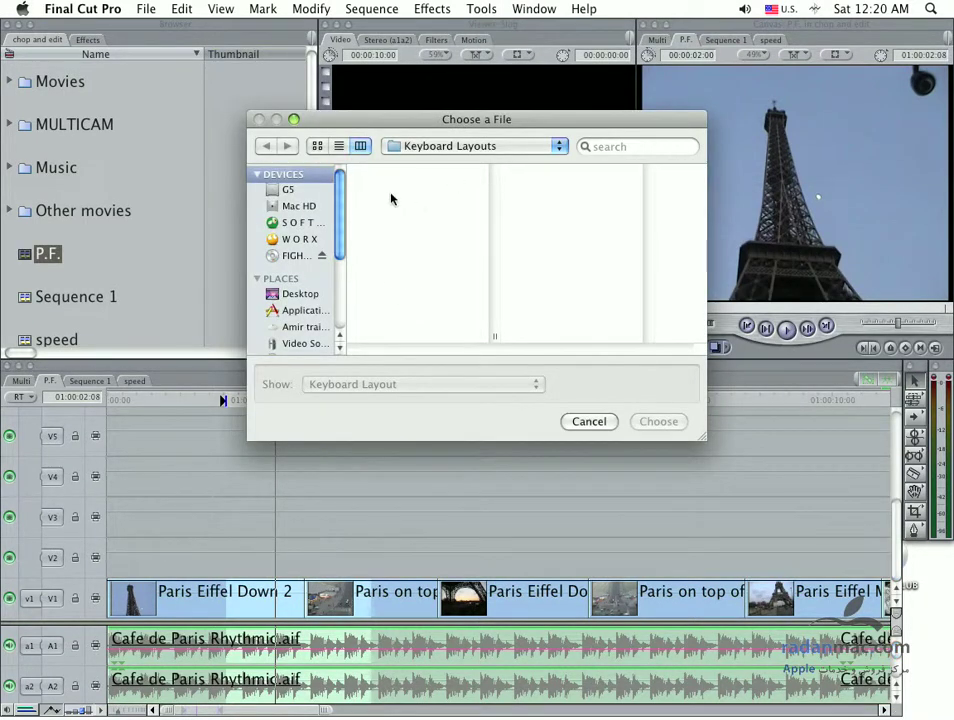
{"action": "left_click", "coordinate": [600, 421]}
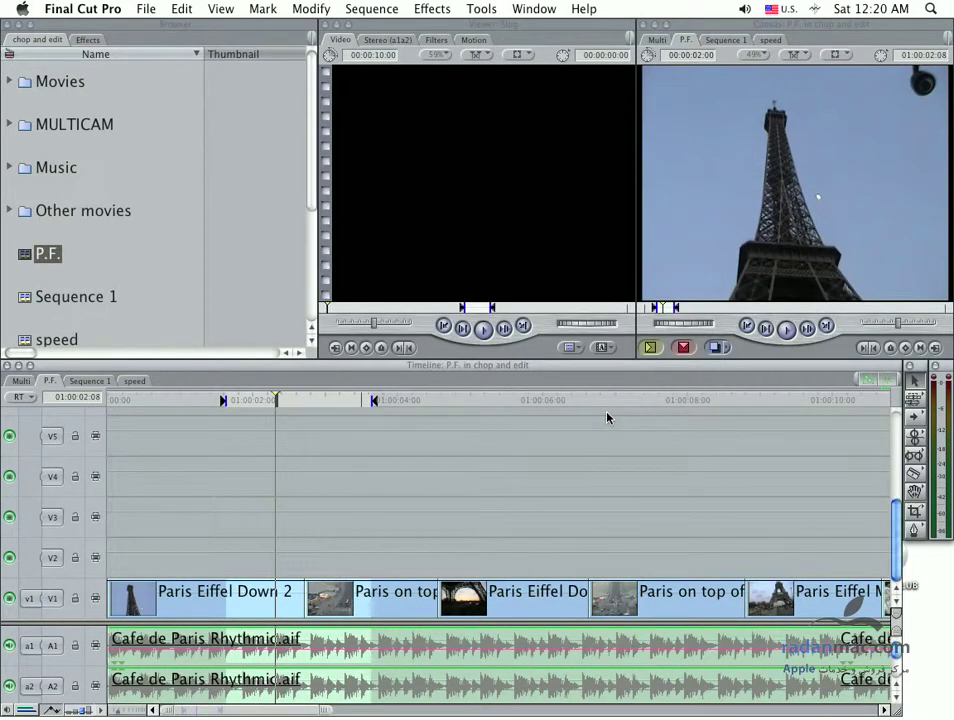
{"action": "mouse_move", "coordinate": [276, 400]}
{"action": "left_mouse_down"}
{"action": "mouse_move", "coordinate": [307, 404]}
{"action": "mouse_move", "coordinate": [279, 400]}
{"action": "left_mouse_up"}
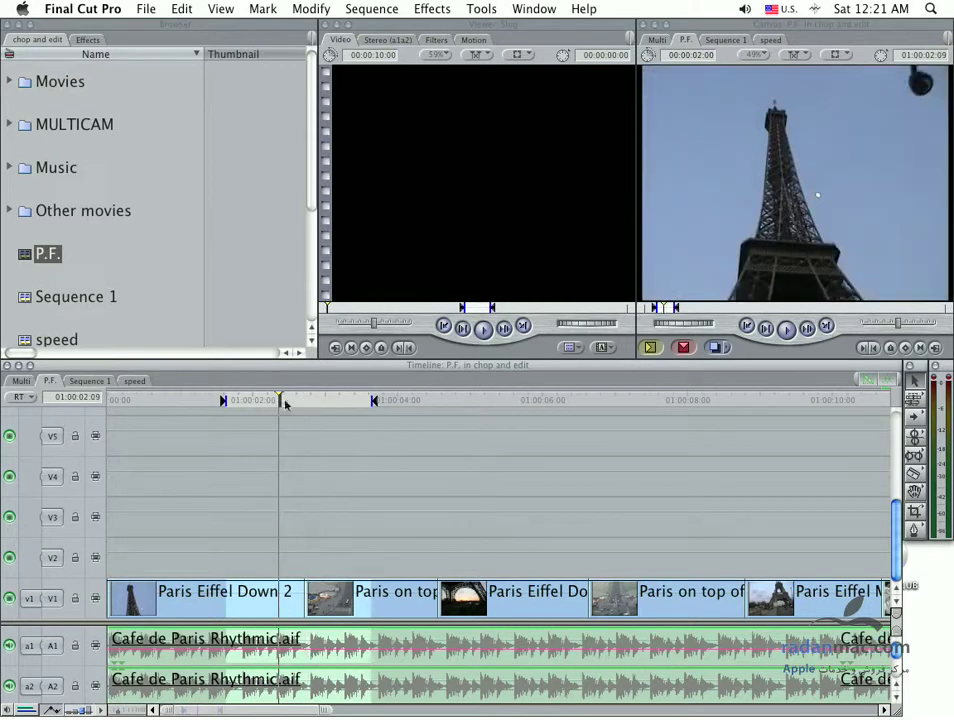
{"action": "left_click", "coordinate": [532, 10]}
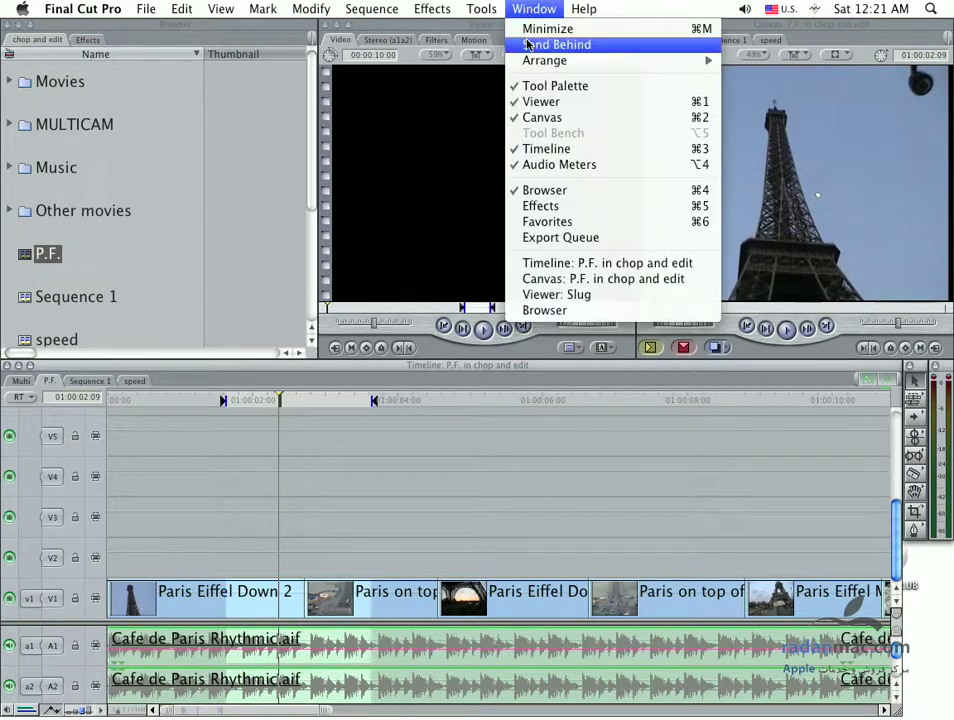
{"action": "mouse_move", "coordinate": [530, 64]}
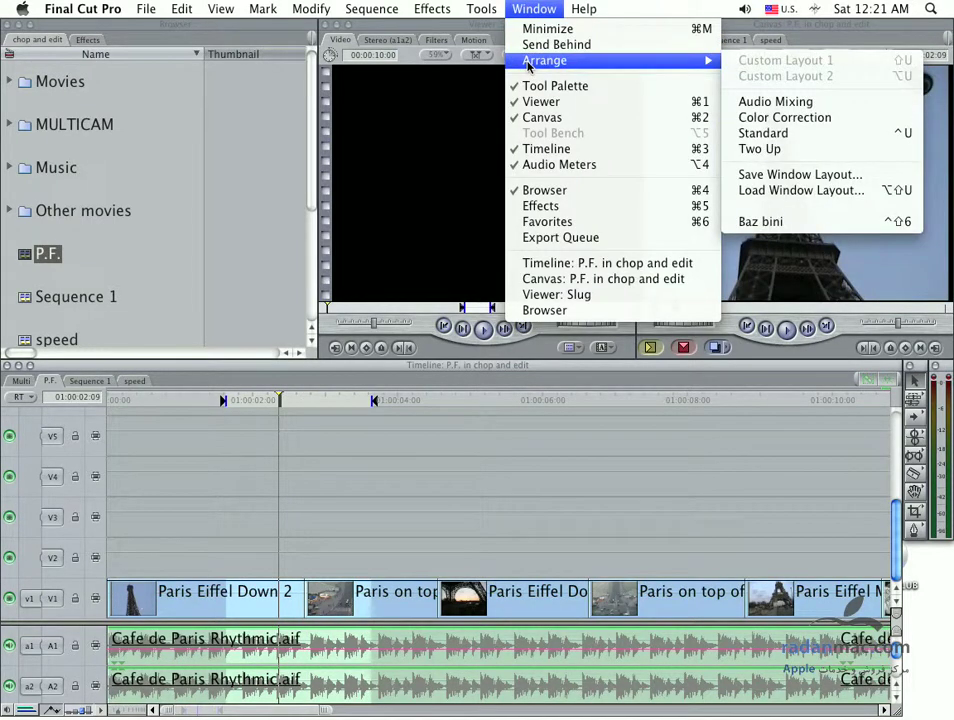
{"action": "left_click", "coordinate": [820, 157]}
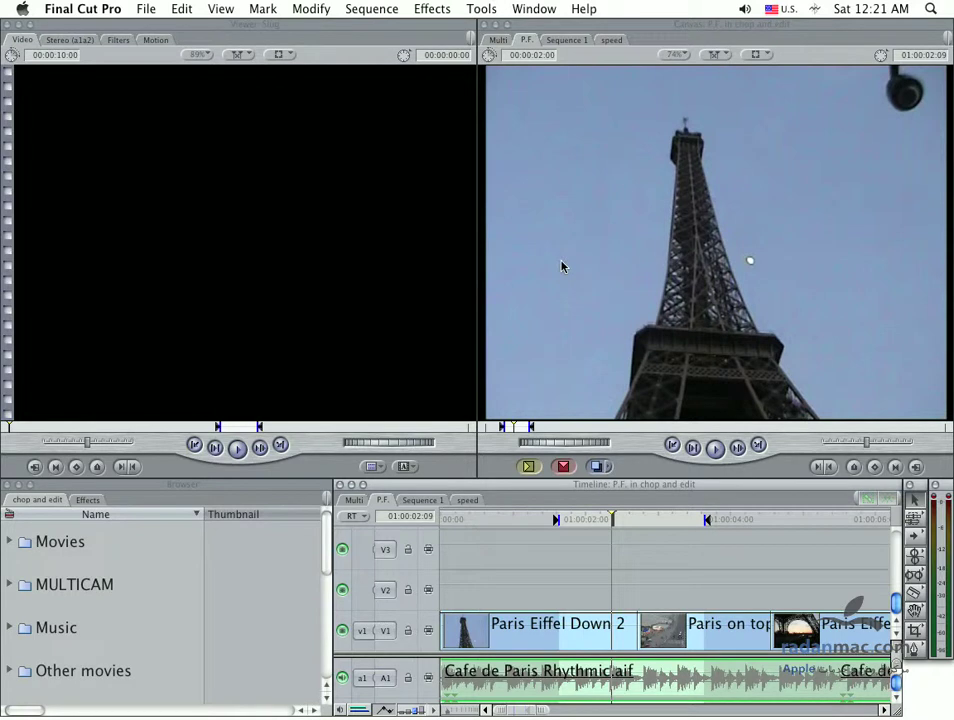
{"action": "left_click", "coordinate": [522, 8]}
{"action": "mouse_move", "coordinate": [545, 60]}
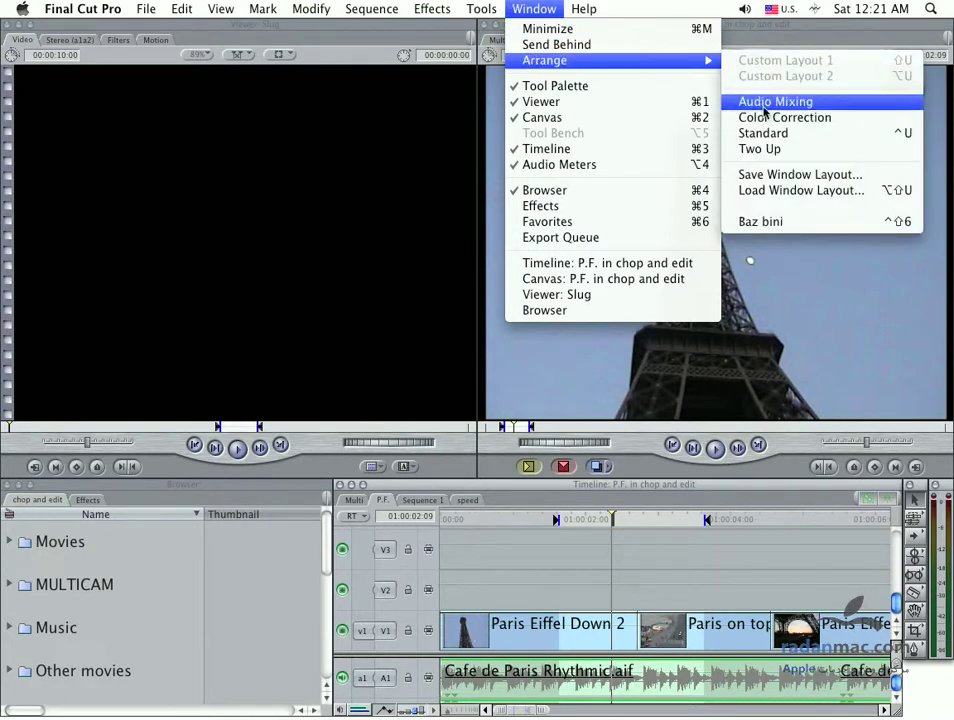
{"action": "left_click", "coordinate": [750, 133]}
Step: Open the keyboard layout customization window and unlock it for editing
{"action": "left_click", "coordinate": [479, 11]}
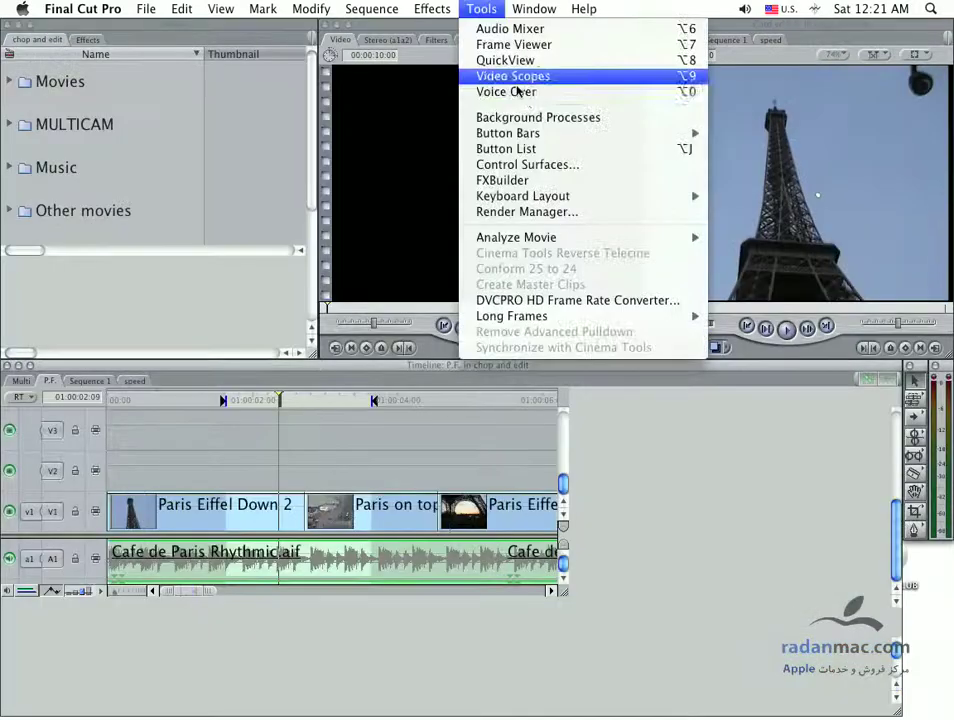
{"action": "mouse_move", "coordinate": [604, 205]}
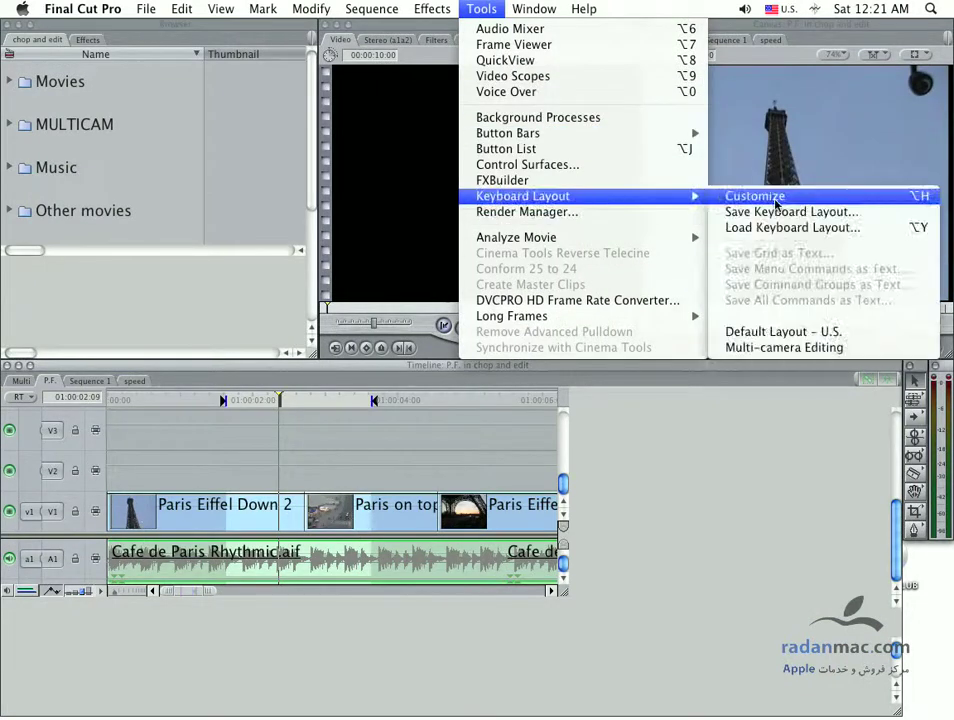
{"action": "left_click", "coordinate": [740, 196]}
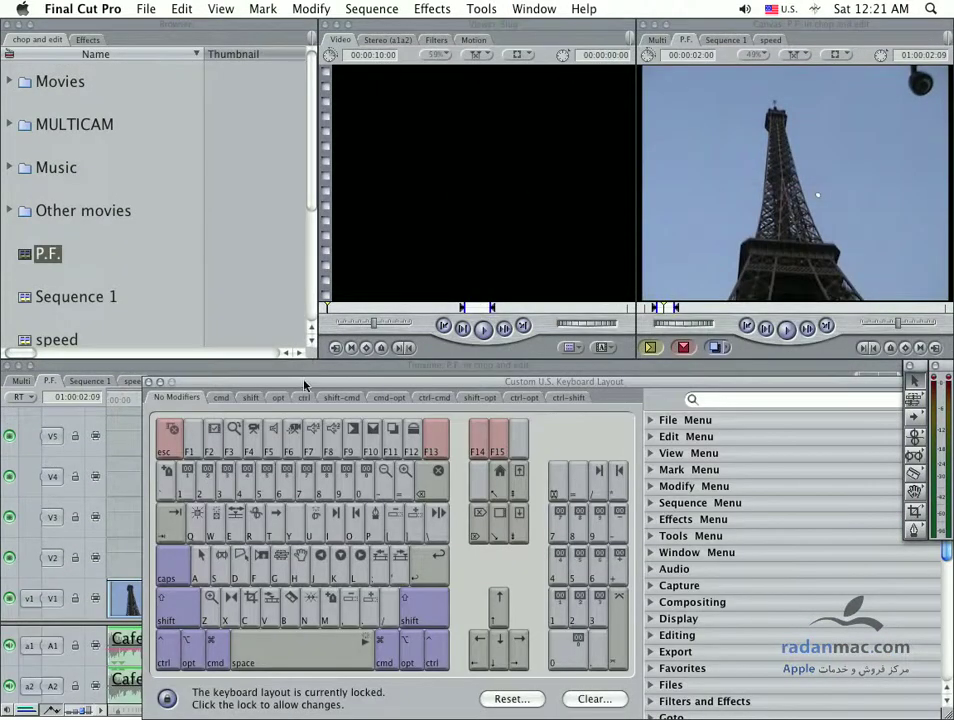
{"action": "left_click_drag", "start_coordinate": [308, 382], "coordinate": [273, 261]}
{"action": "left_click", "coordinate": [136, 577]}
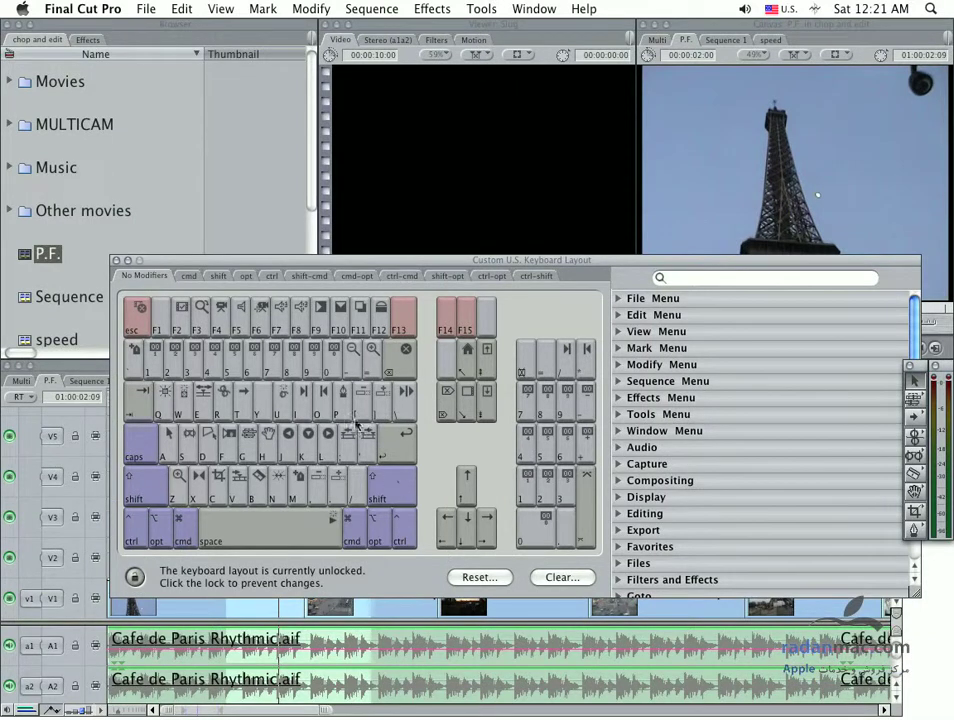
Step: On the cmd set, search 'two' and map Two Up to F3, then lock and close the layout
{"action": "left_click", "coordinate": [186, 277]}
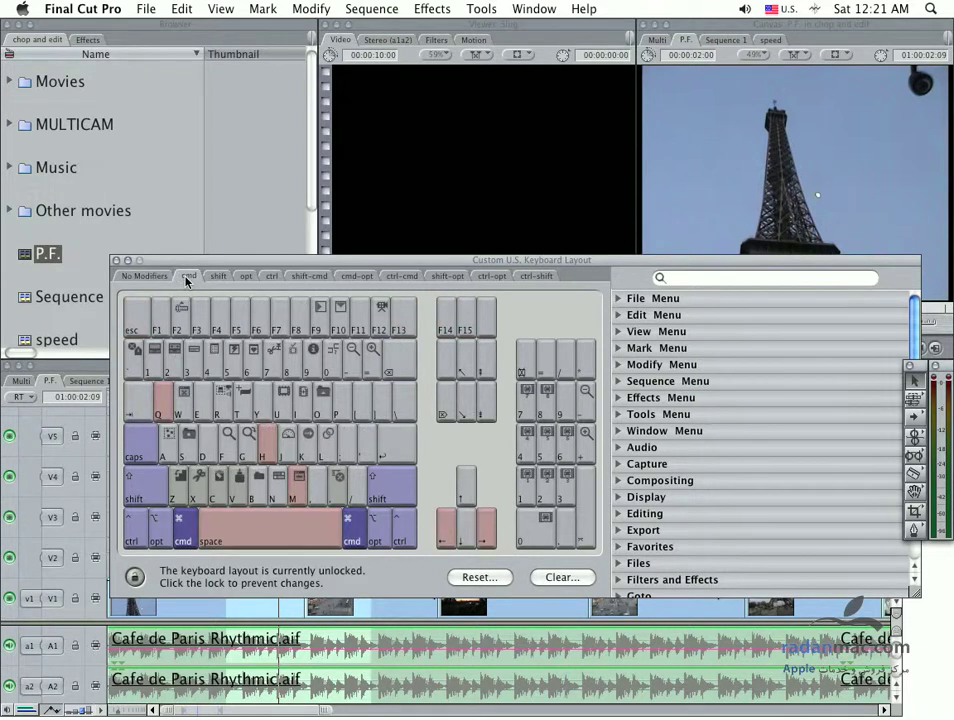
{"action": "left_click", "coordinate": [660, 277]}
{"action": "type", "text": "t"}
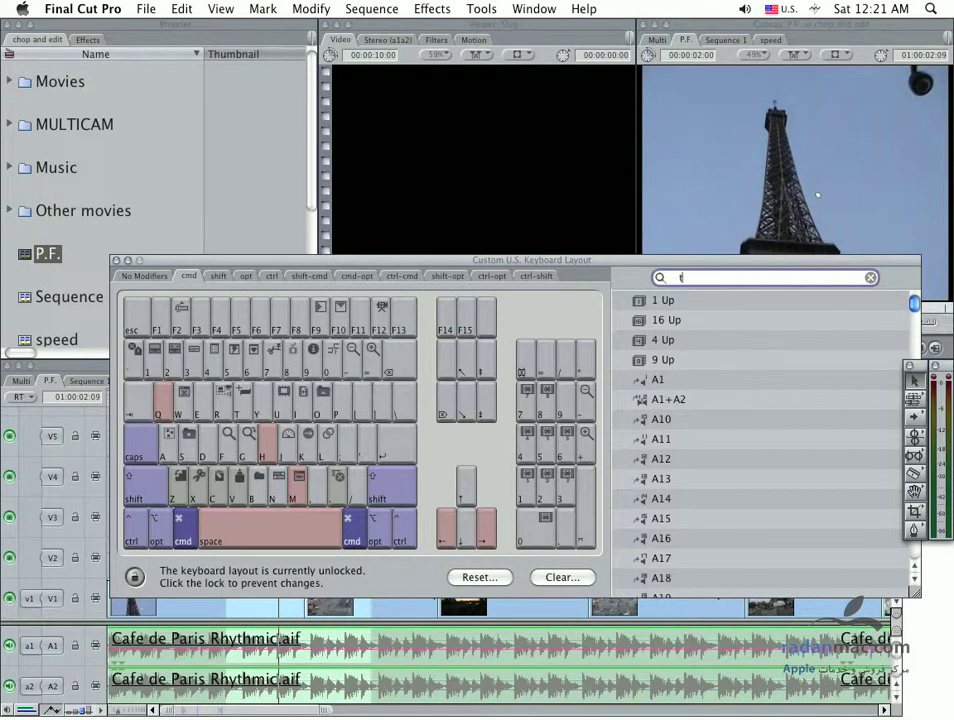
{"action": "type", "text": "wo"}
{"action": "left_click_drag", "start_coordinate": [640, 300], "coordinate": [203, 327]}
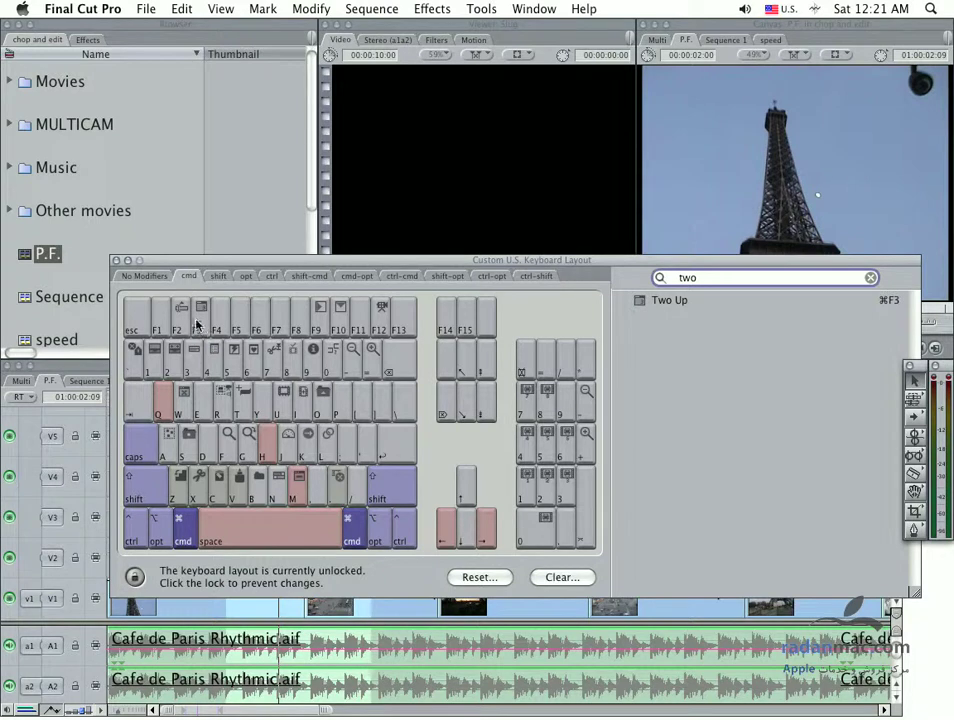
{"action": "left_click", "coordinate": [145, 576]}
{"action": "key", "text": "super+w"}
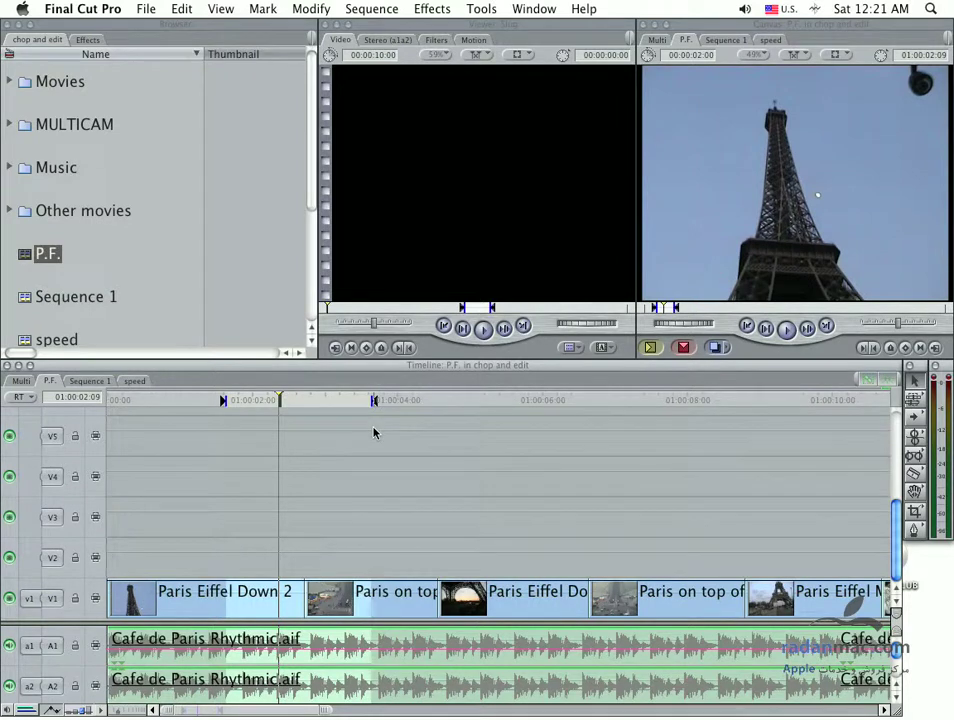
Step: Switch windows to Two Up and back to Standard with Ctrl-U, then reopen the layout customization
{"action": "key", "text": "shift+u"}
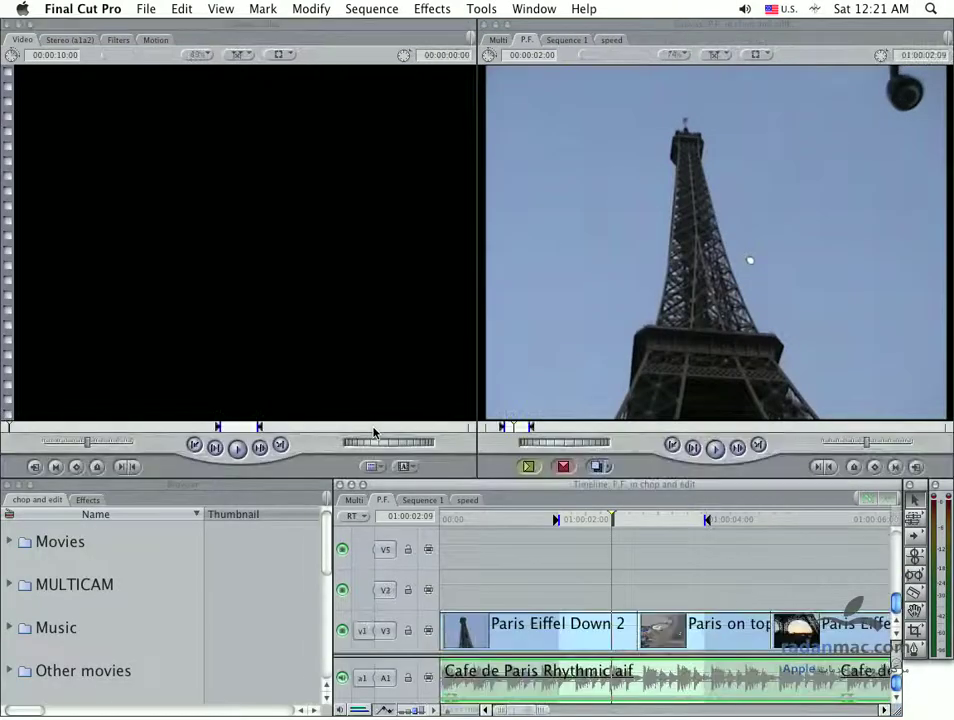
{"action": "key", "text": "ctrl+u"}
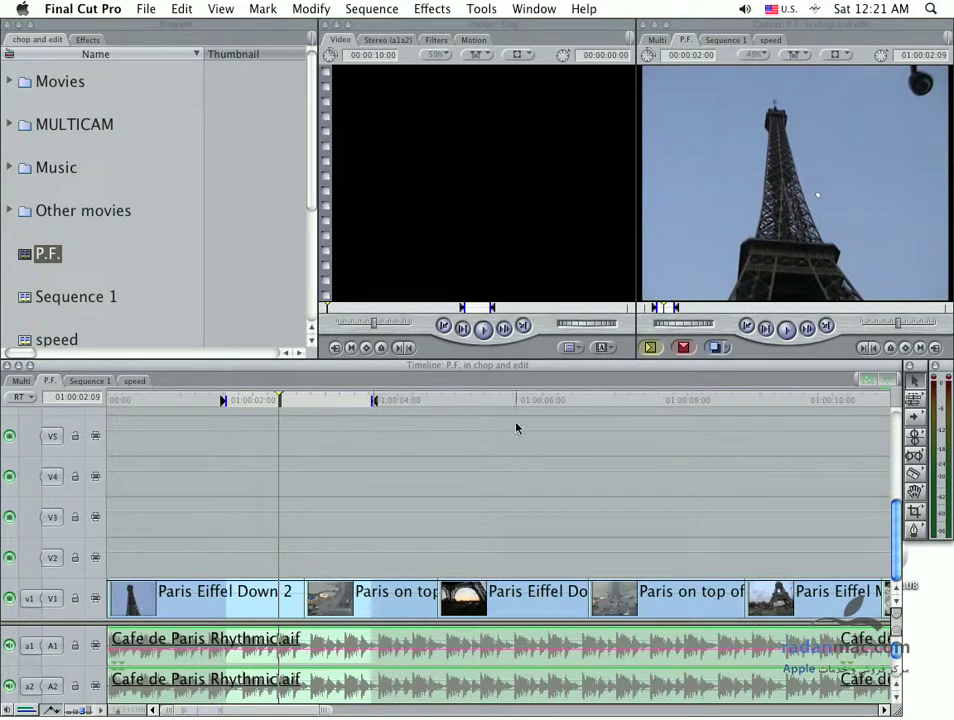
{"action": "left_click", "coordinate": [481, 9]}
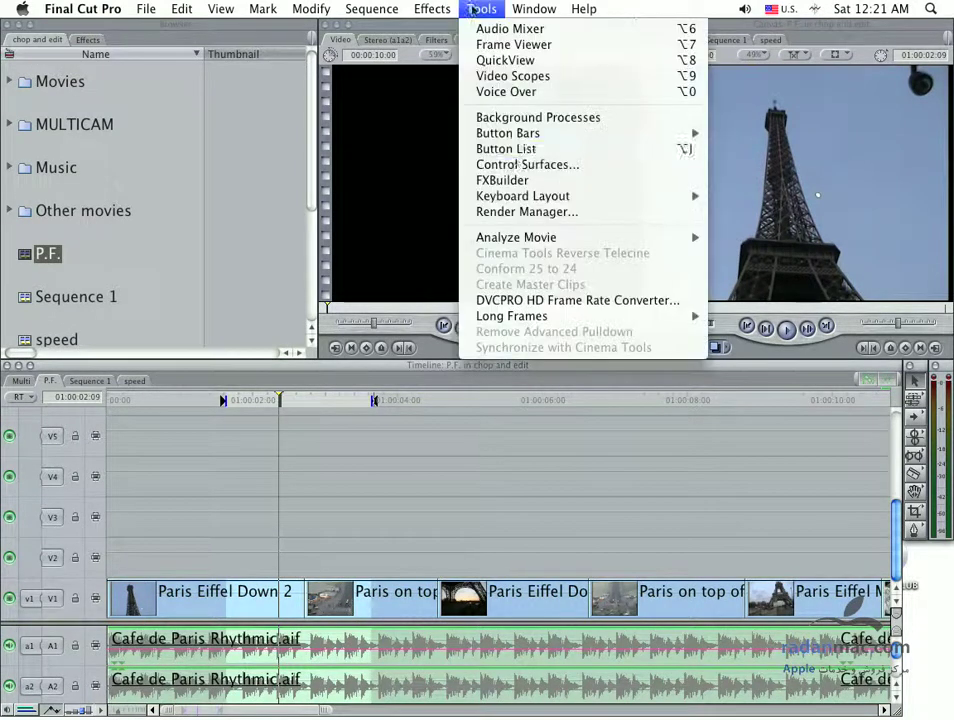
{"action": "mouse_move", "coordinate": [600, 196]}
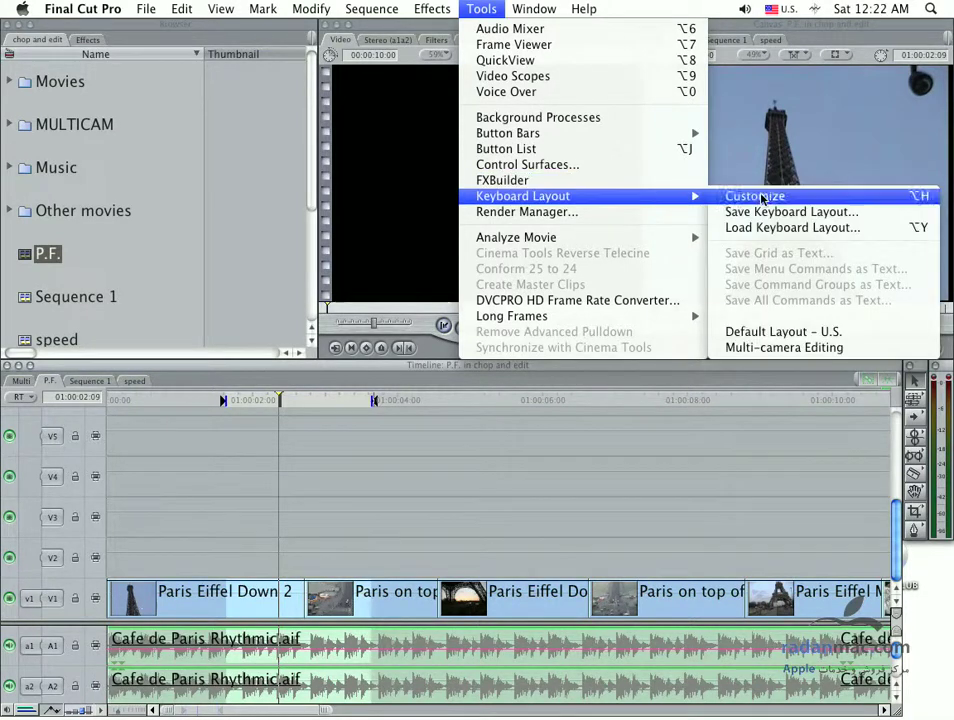
{"action": "left_click", "coordinate": [760, 197]}
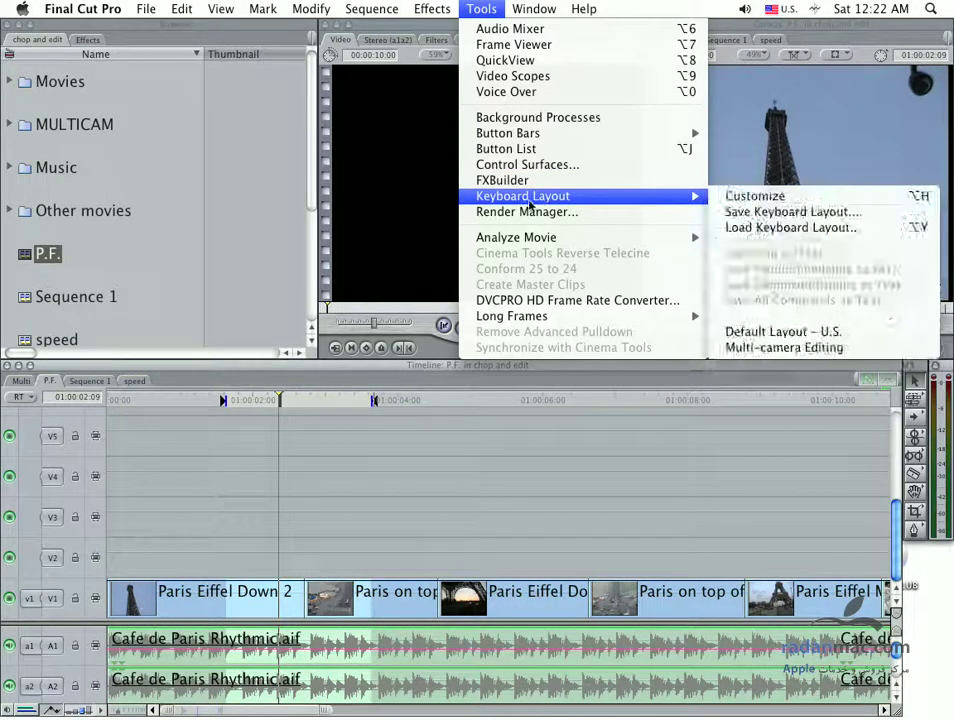